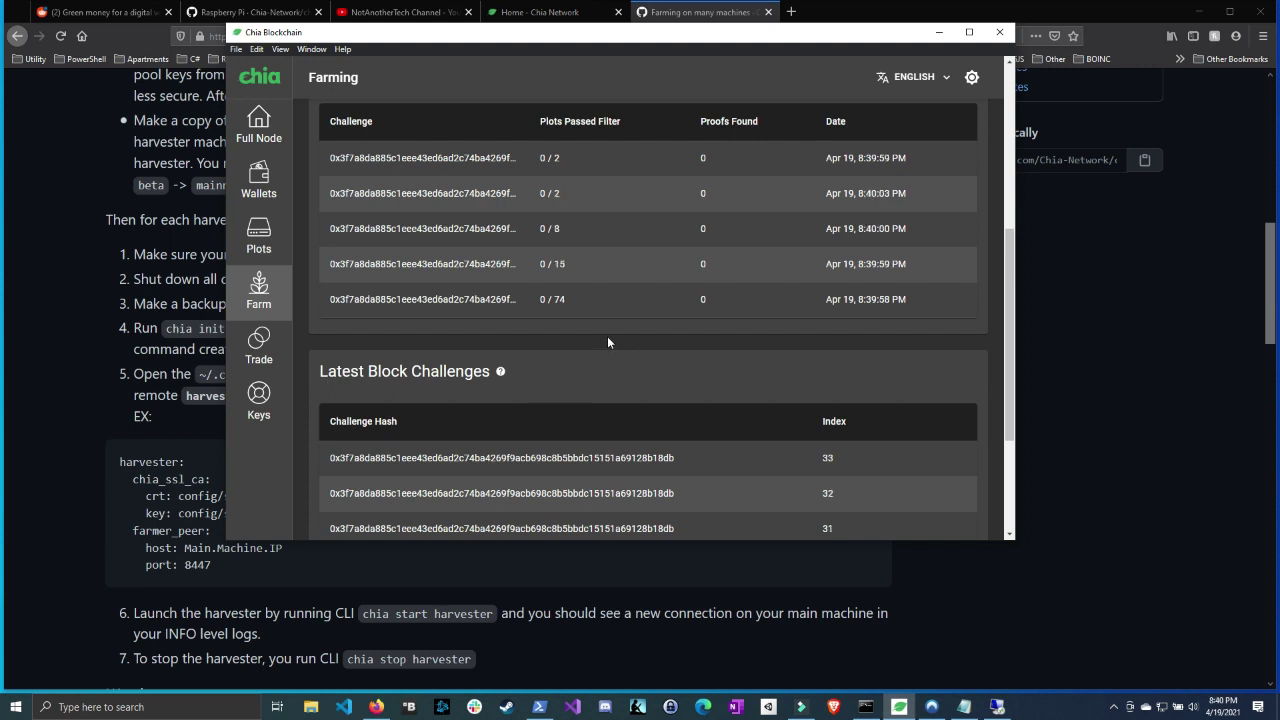
Step: Expand the Farming page's advanced options and highlight harvester 10.0.0.231 in Your Harvester Network
scroll(605, 340, down, 3)
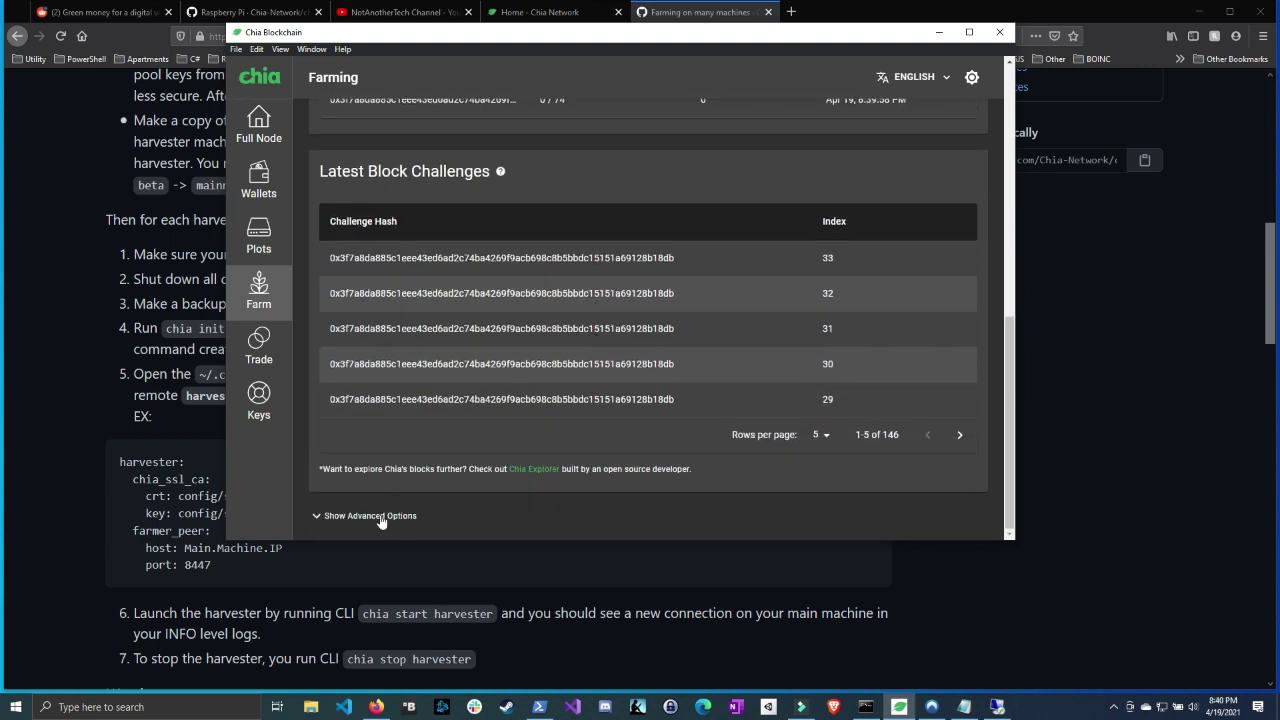
click(330, 516)
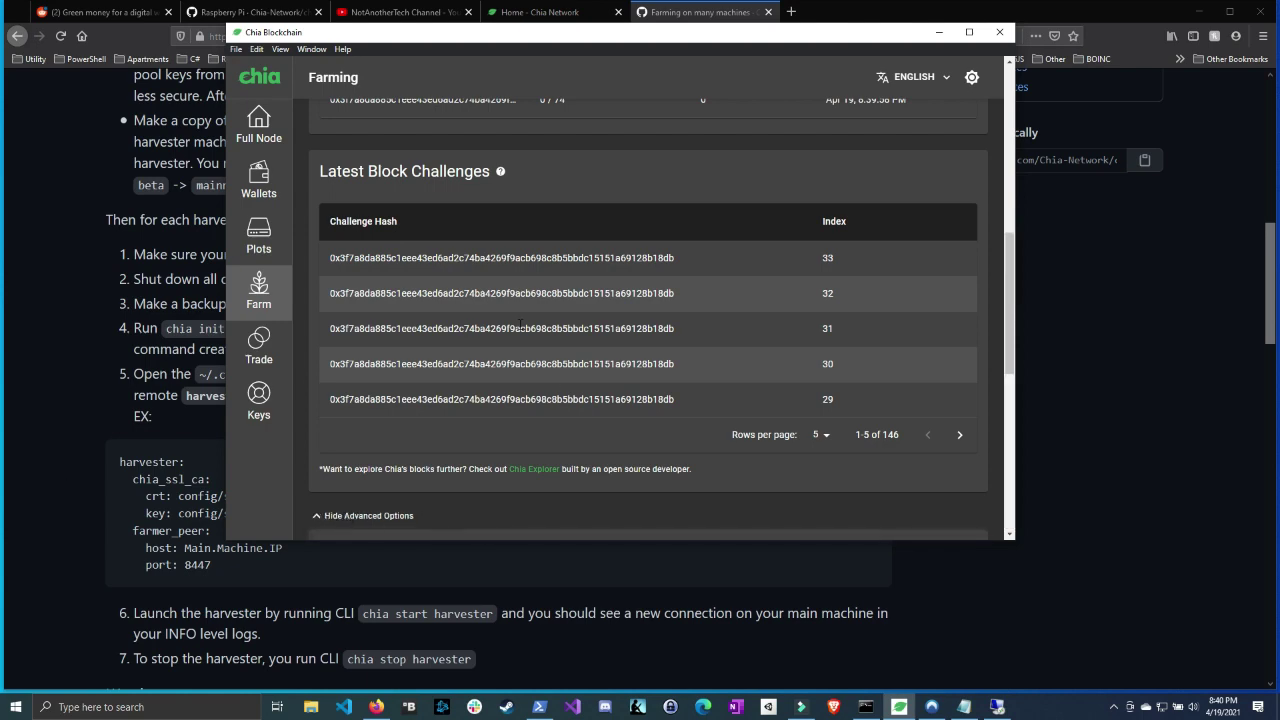
scroll(541, 366, down, 8)
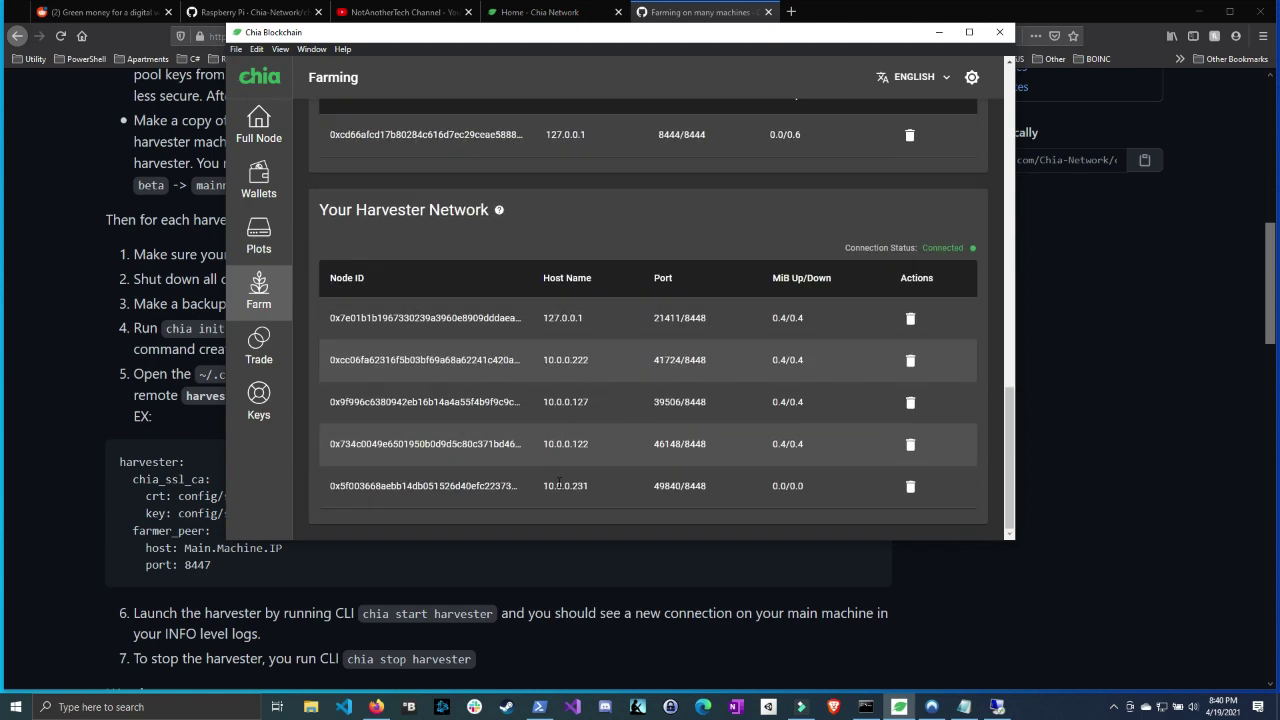
drag(539, 491, 595, 489)
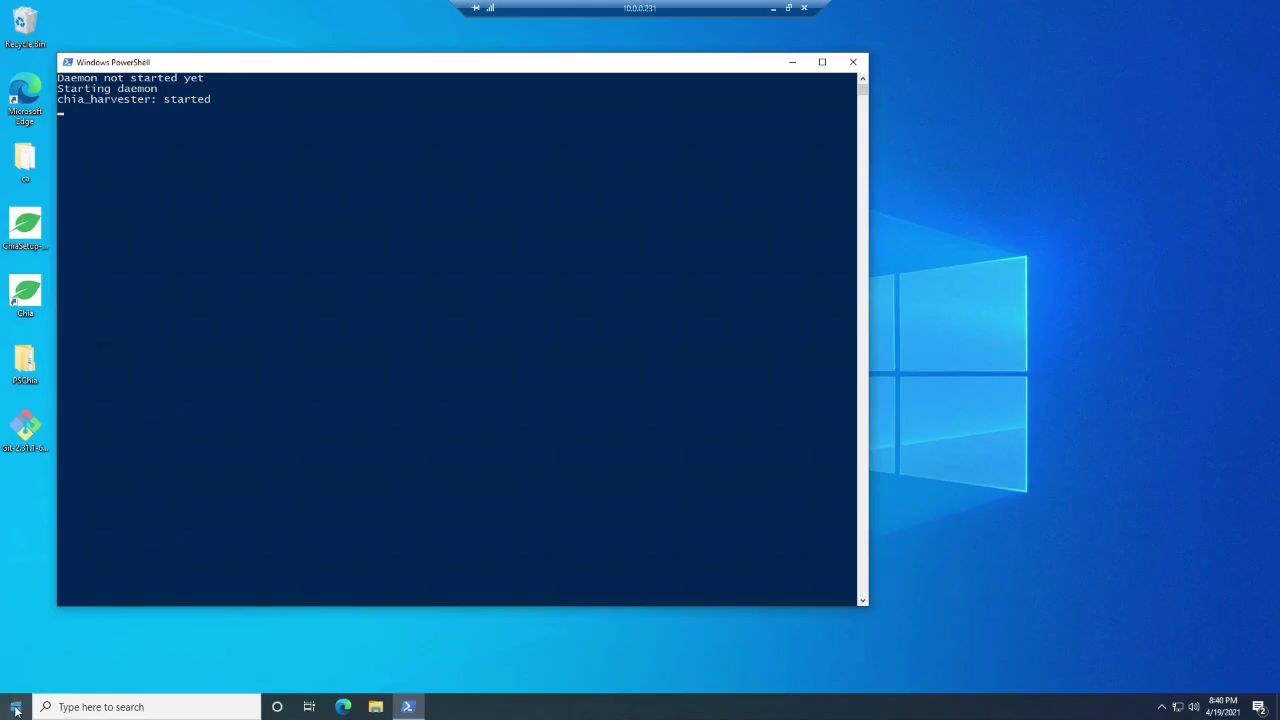
Step: Restart the remote harvester machine at 10.0.0.231 from its Start menu power options
click(15, 708)
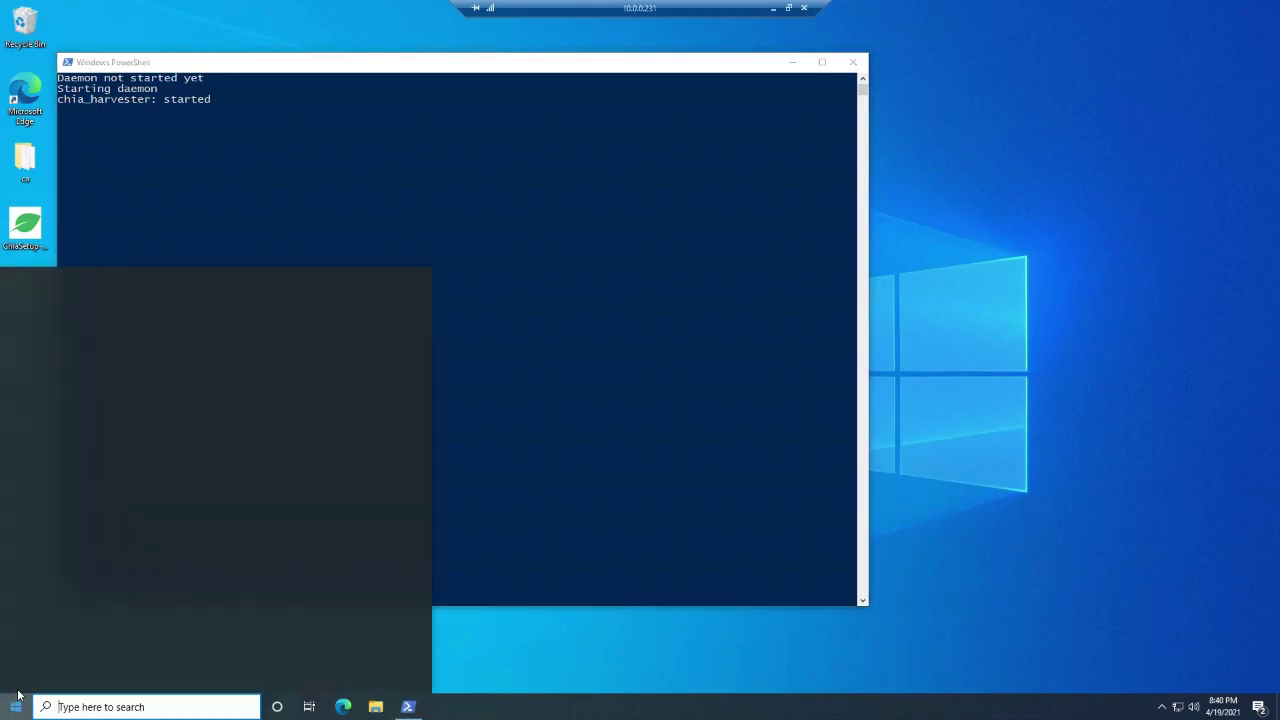
mouse_move(29, 665)
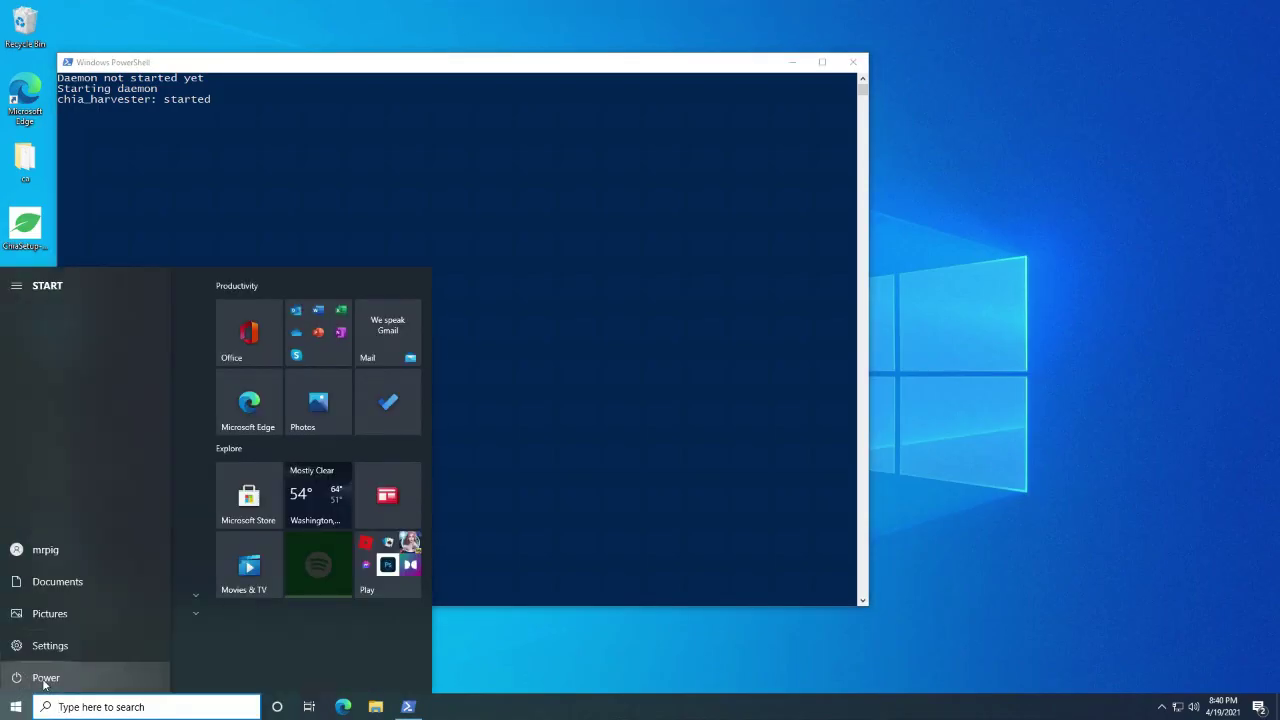
click(42, 679)
click(55, 645)
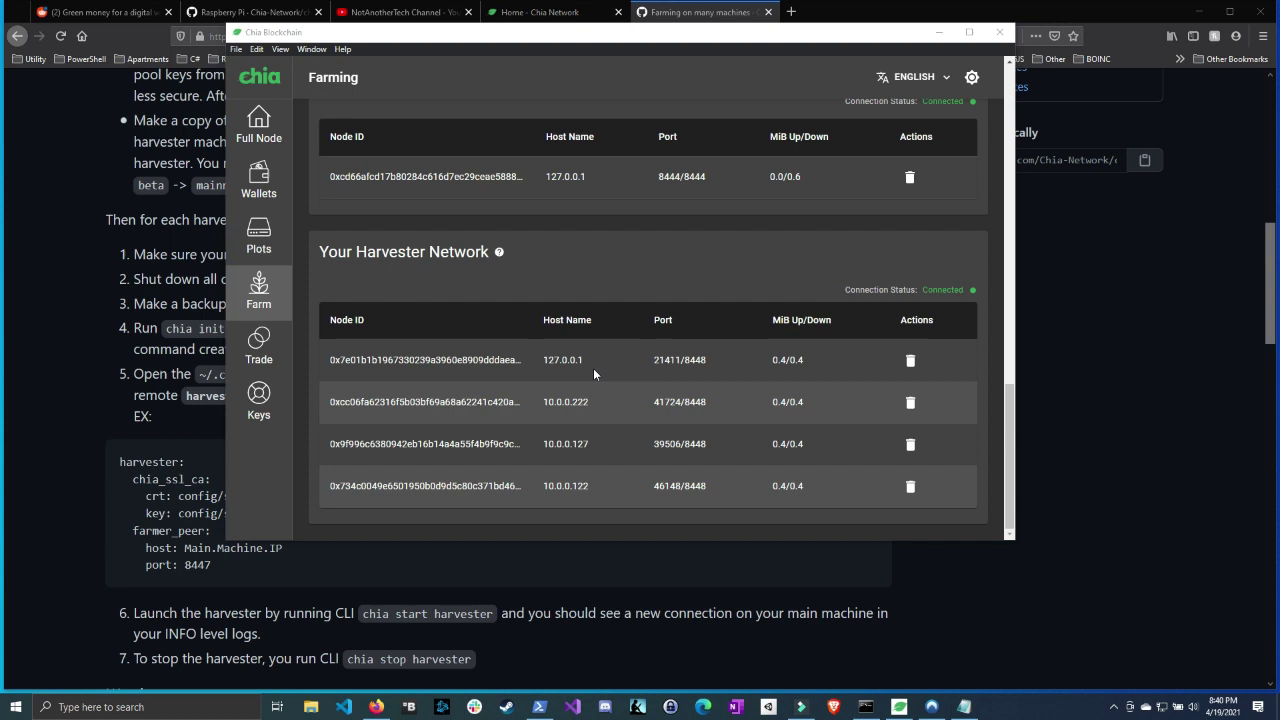
Step: Hide the advanced options and check that only four harvesters remain, without 10.0.0.231
scroll(585, 450, up, 1)
scroll(585, 455, down, 1)
scroll(593, 482, up, 3)
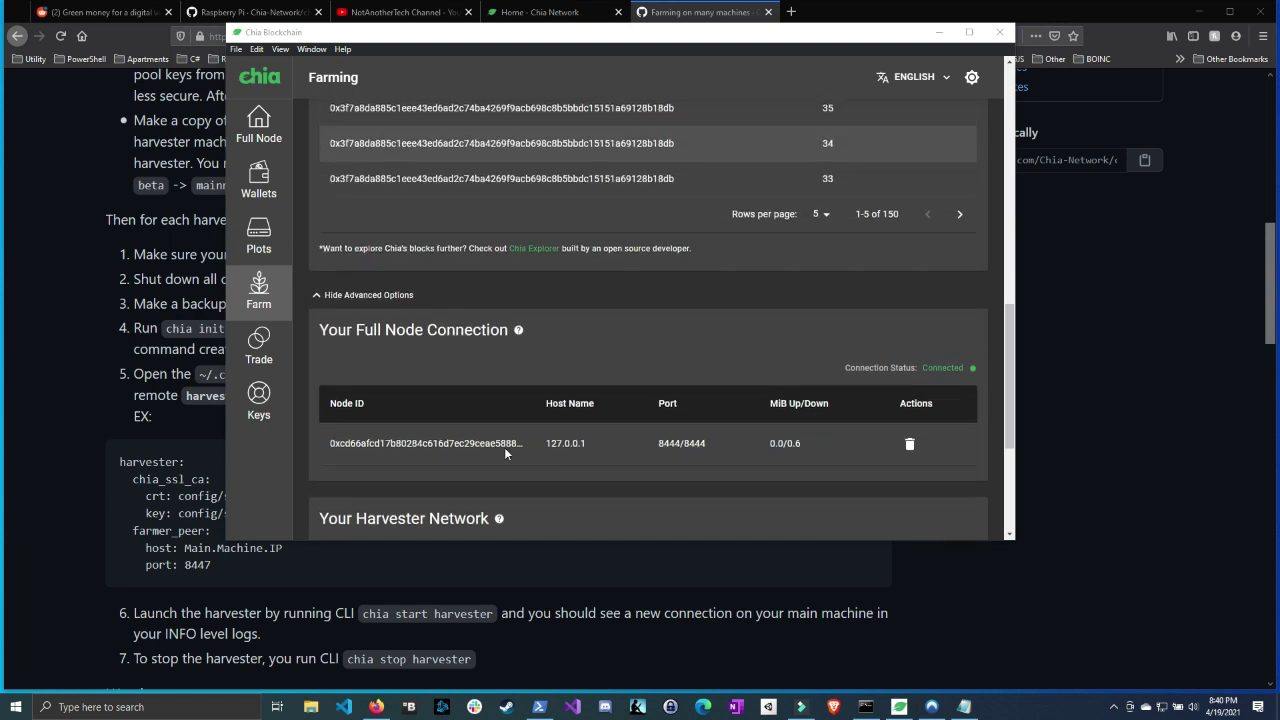
click(336, 298)
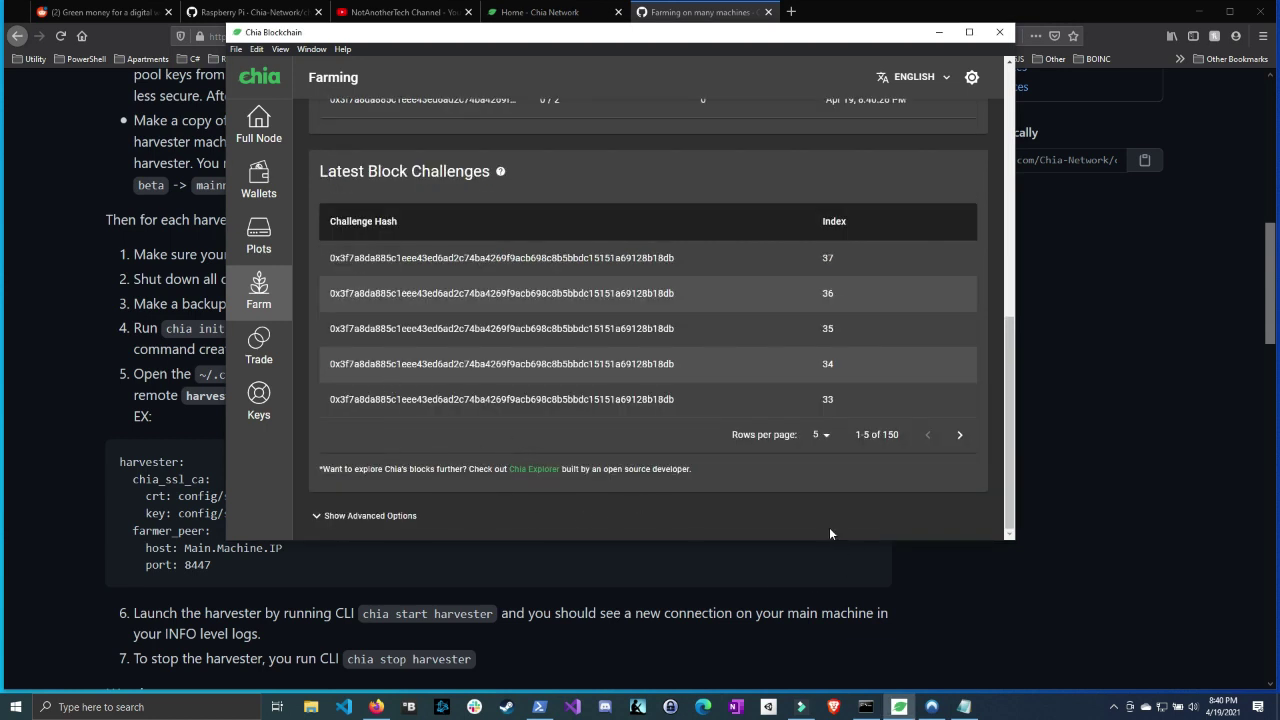
scroll(592, 493, down, 5)
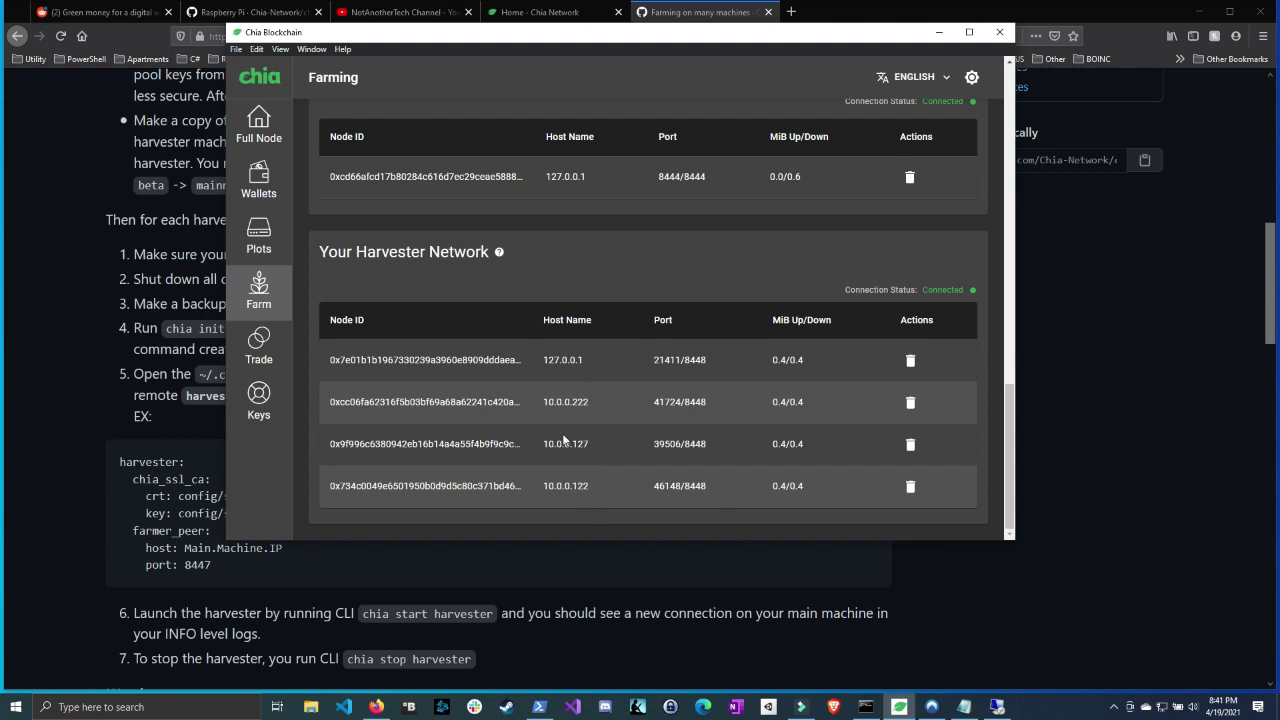
Step: In the remote session, search 'task sch' and launch Task Scheduler
click(997, 706)
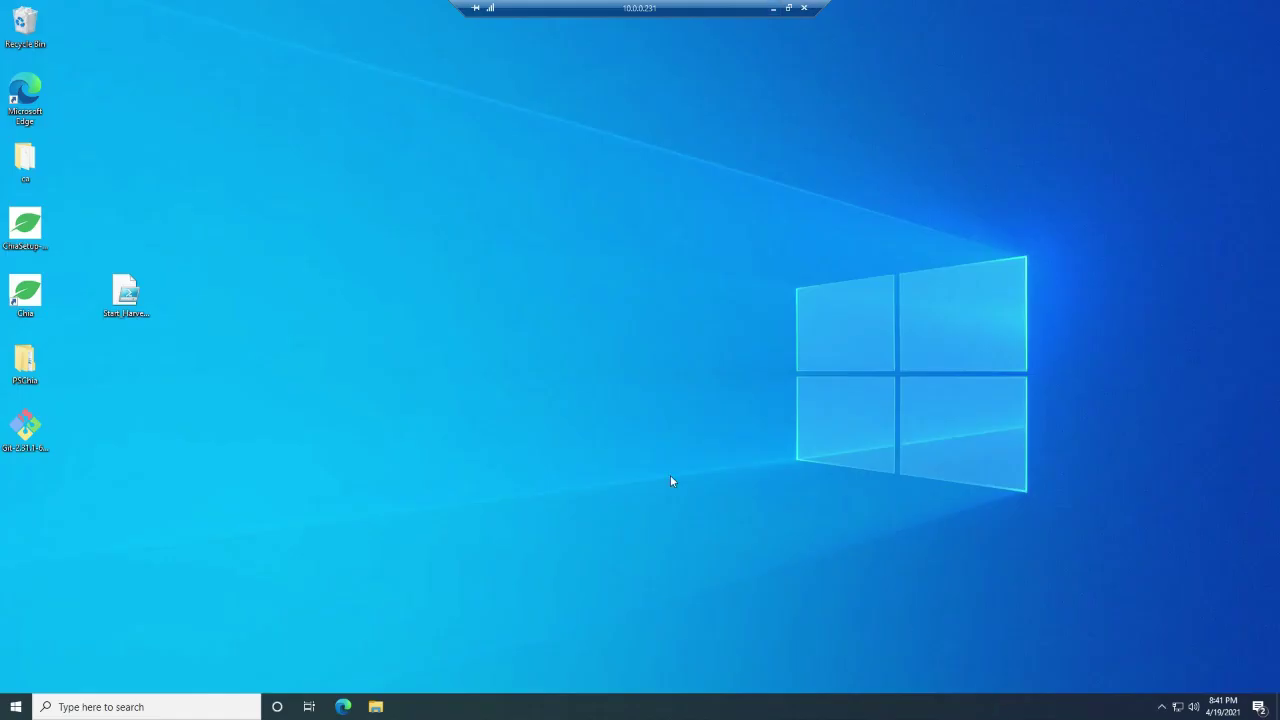
key(super)
text(task)
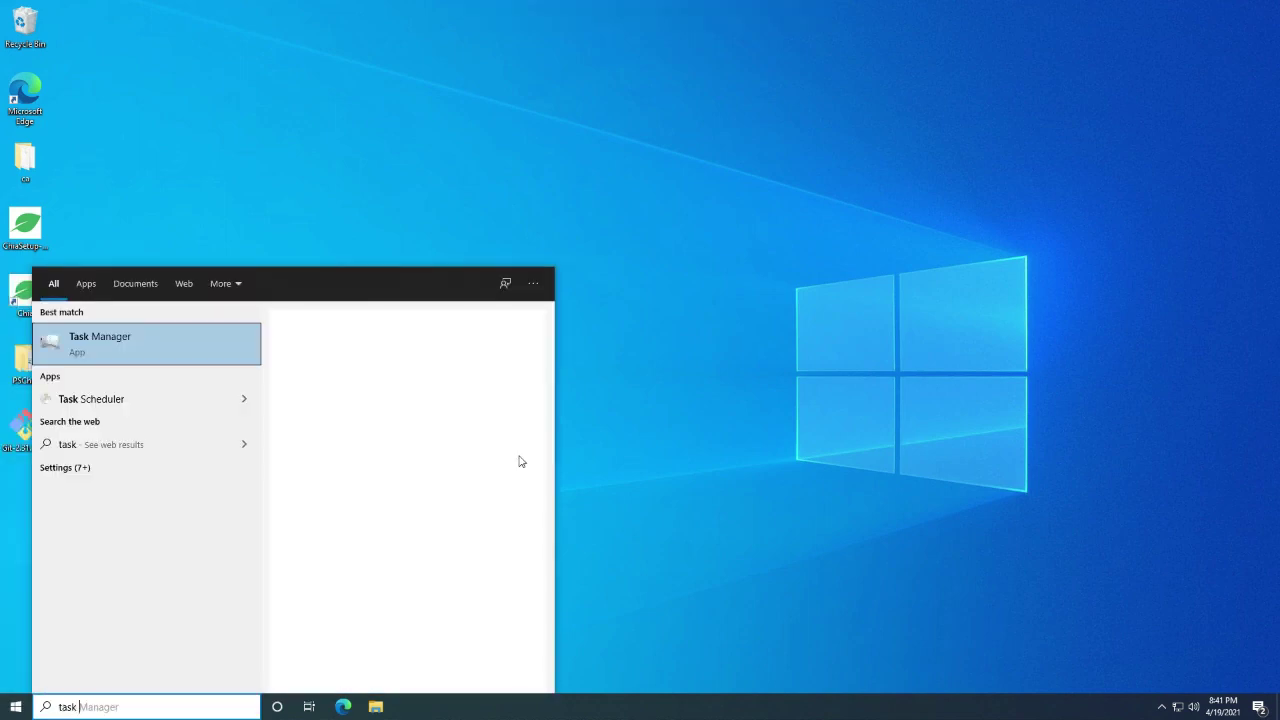
text( sch)
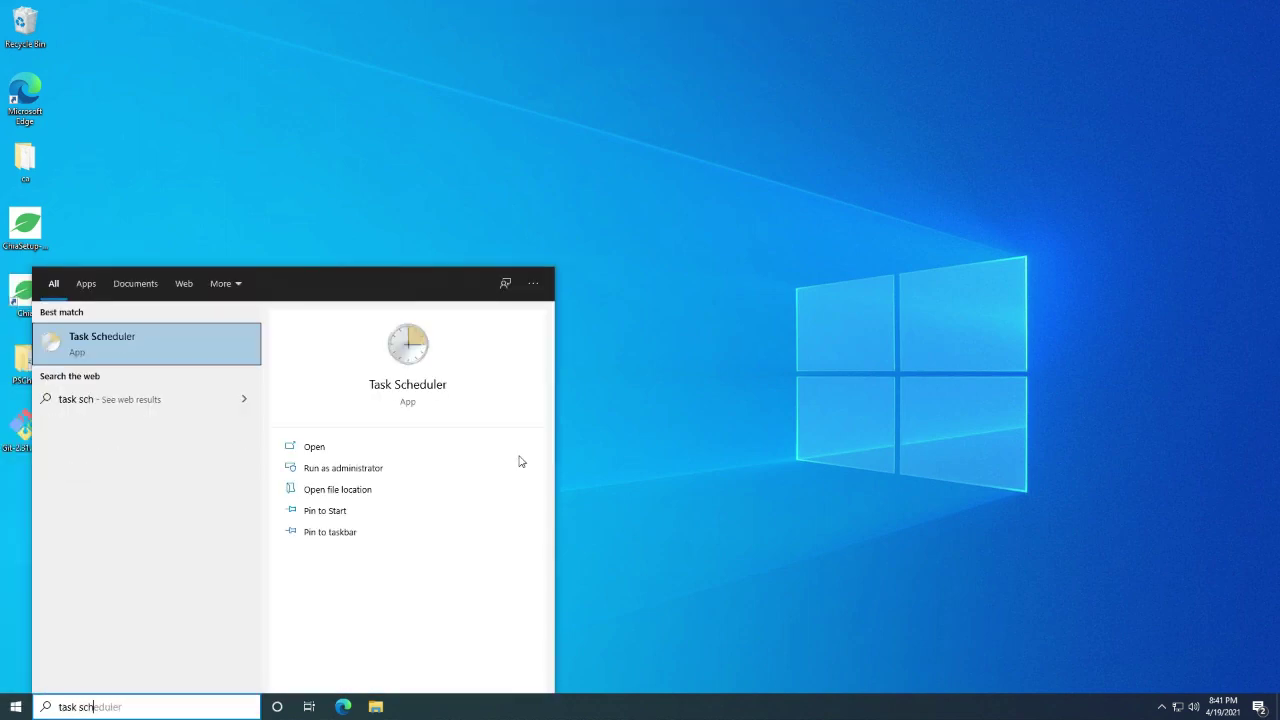
key(Return)
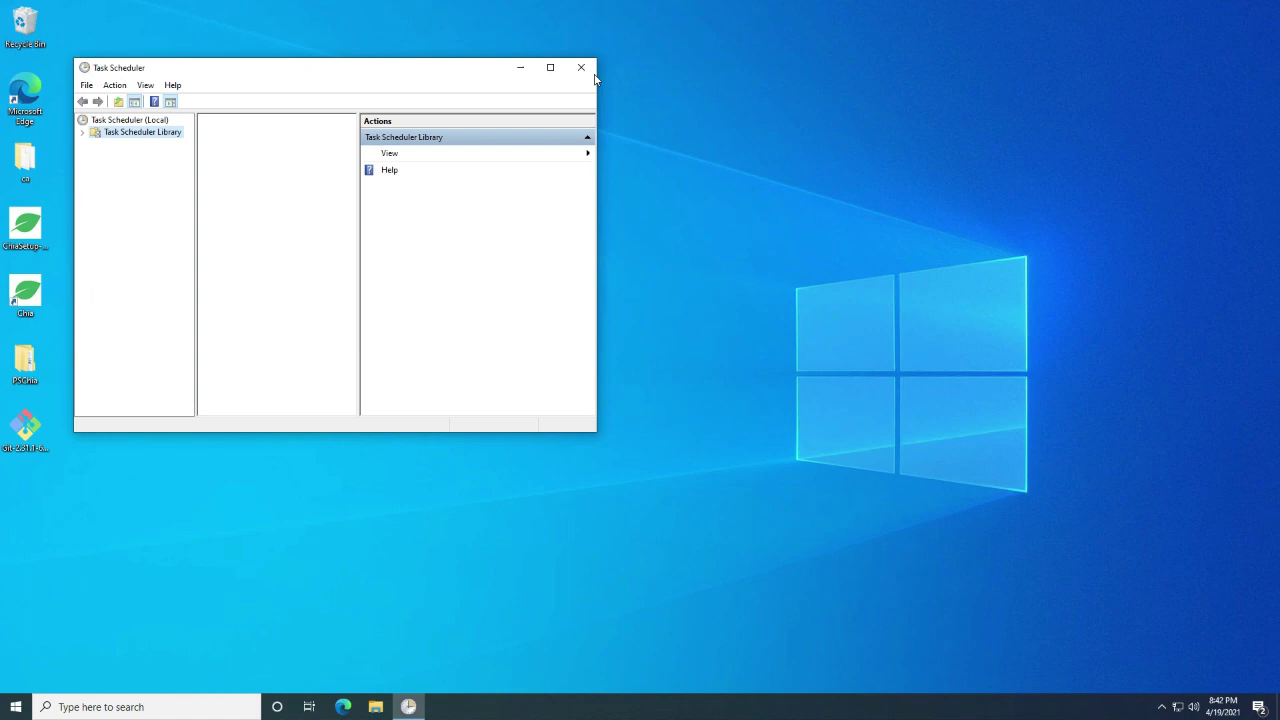
Step: Expand the Task Scheduler Library and show the Chia folder's disabled Chia Harvester task
click(277, 136)
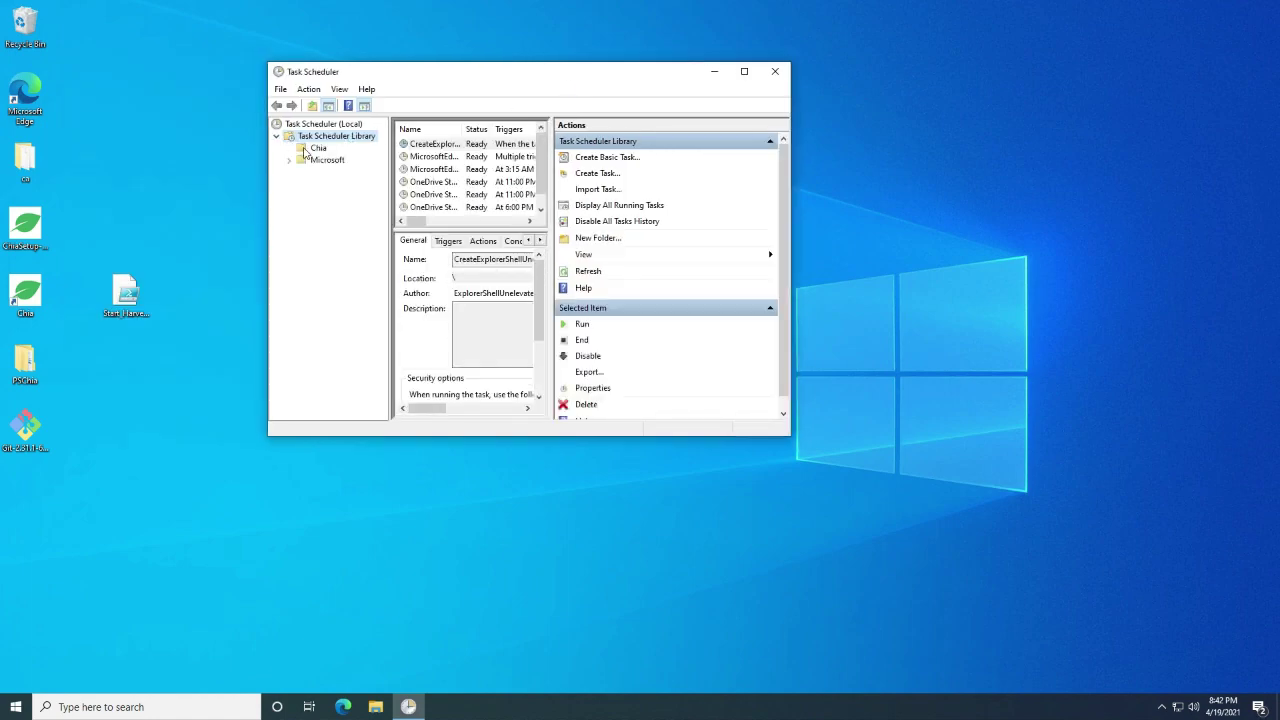
click(306, 149)
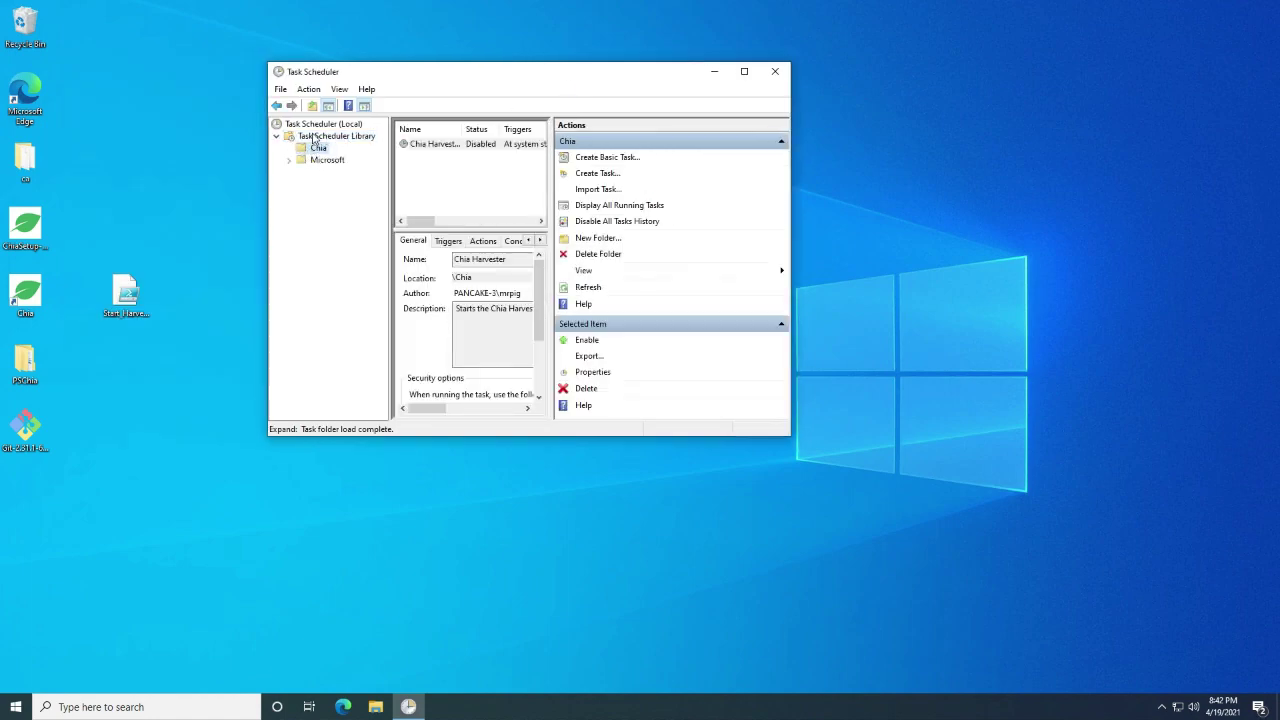
click(313, 138)
click(309, 89)
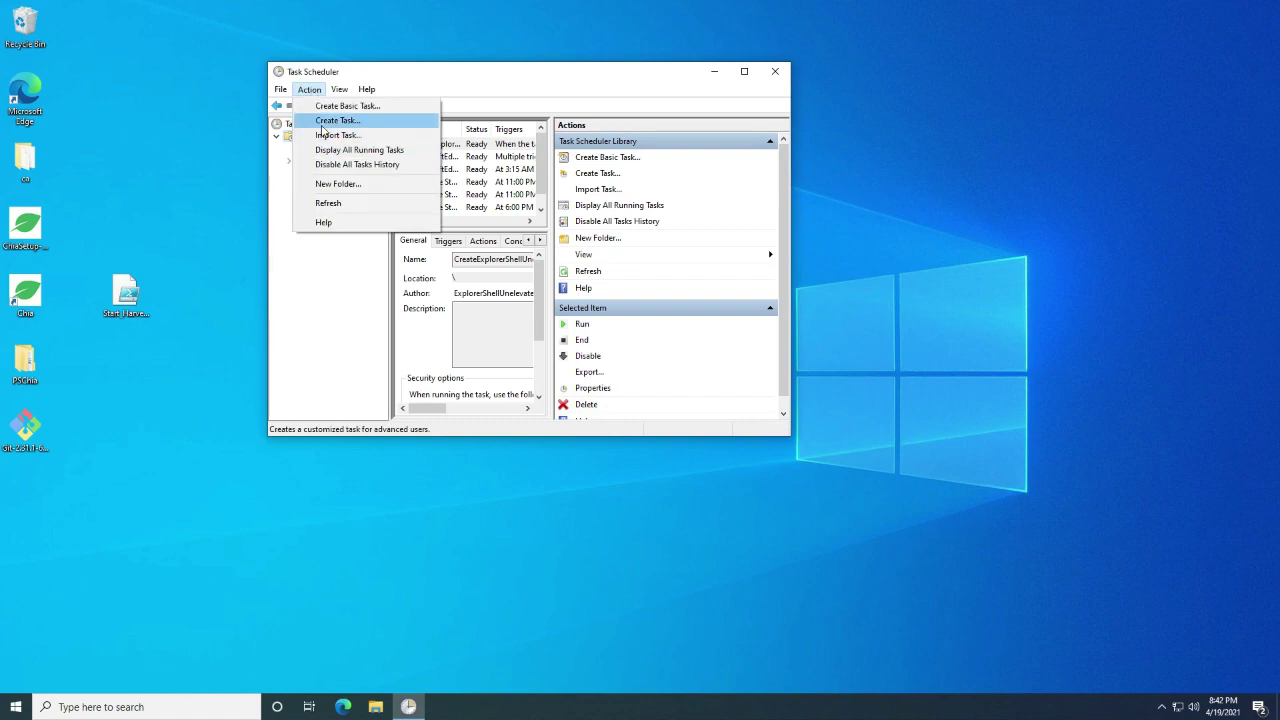
click(272, 206)
click(312, 150)
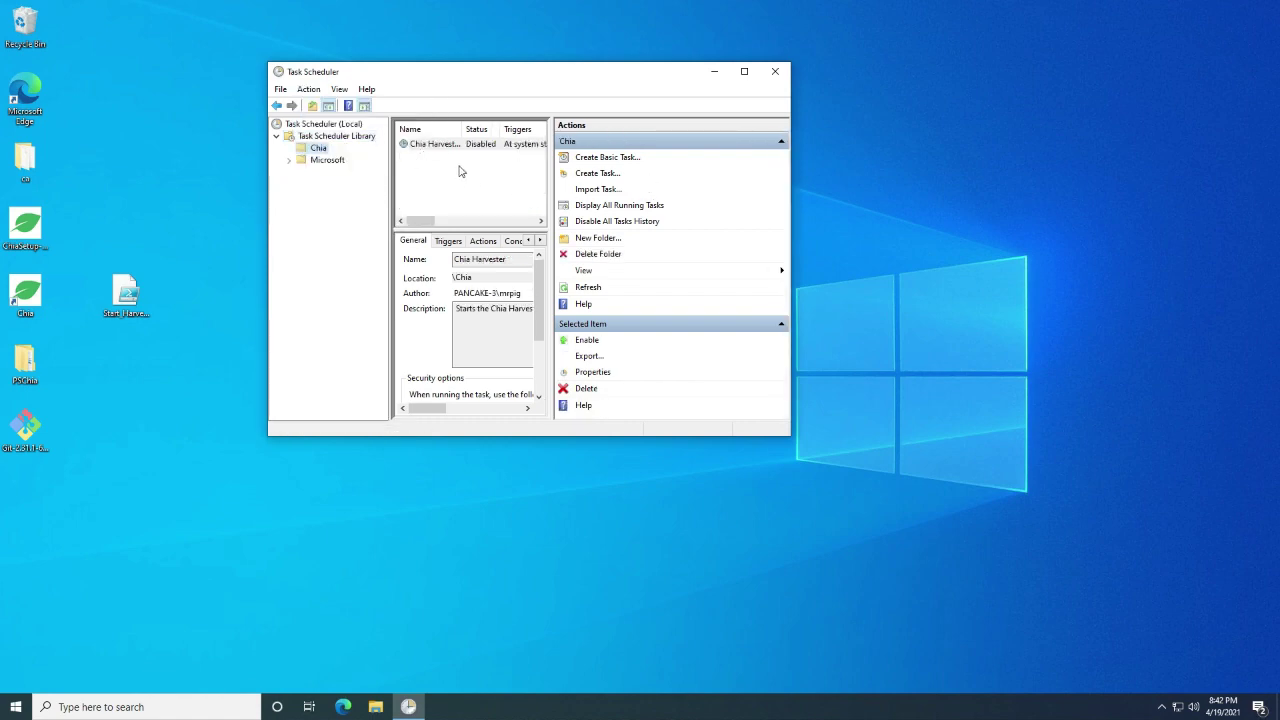
Step: Maximize Task Scheduler and start creating a new task in the Chia folder
click(744, 71)
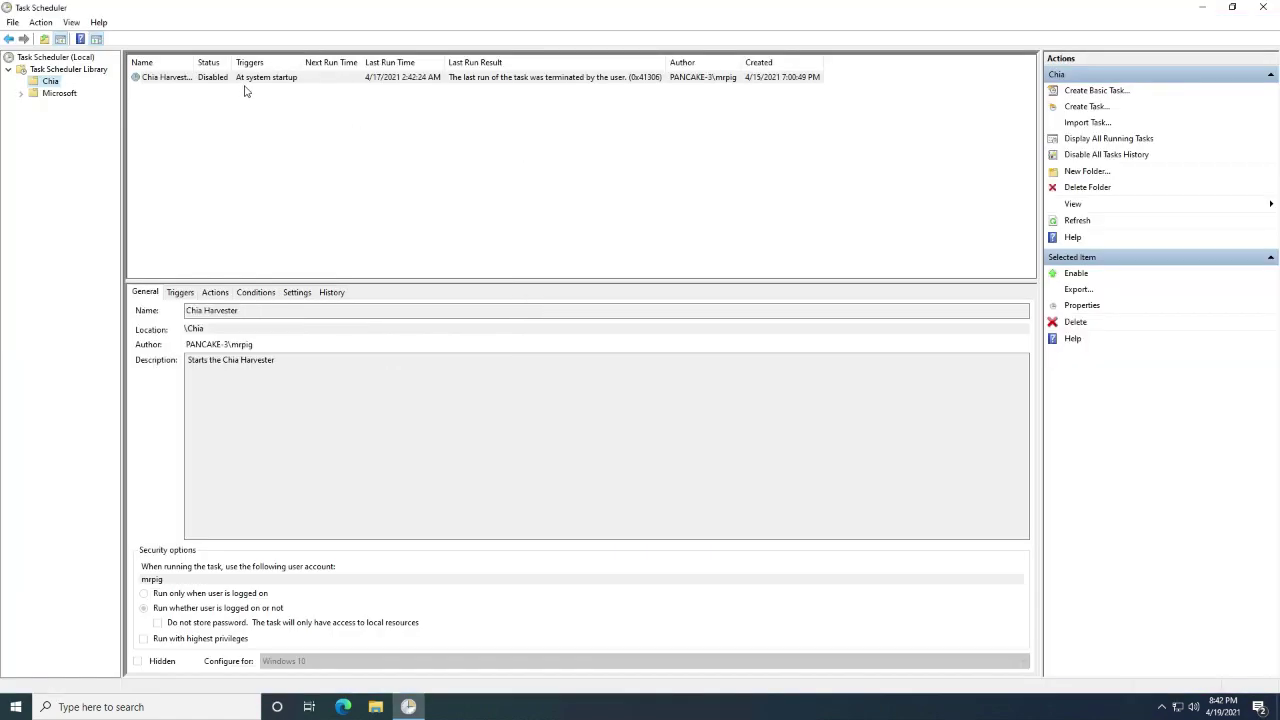
right_click(213, 121)
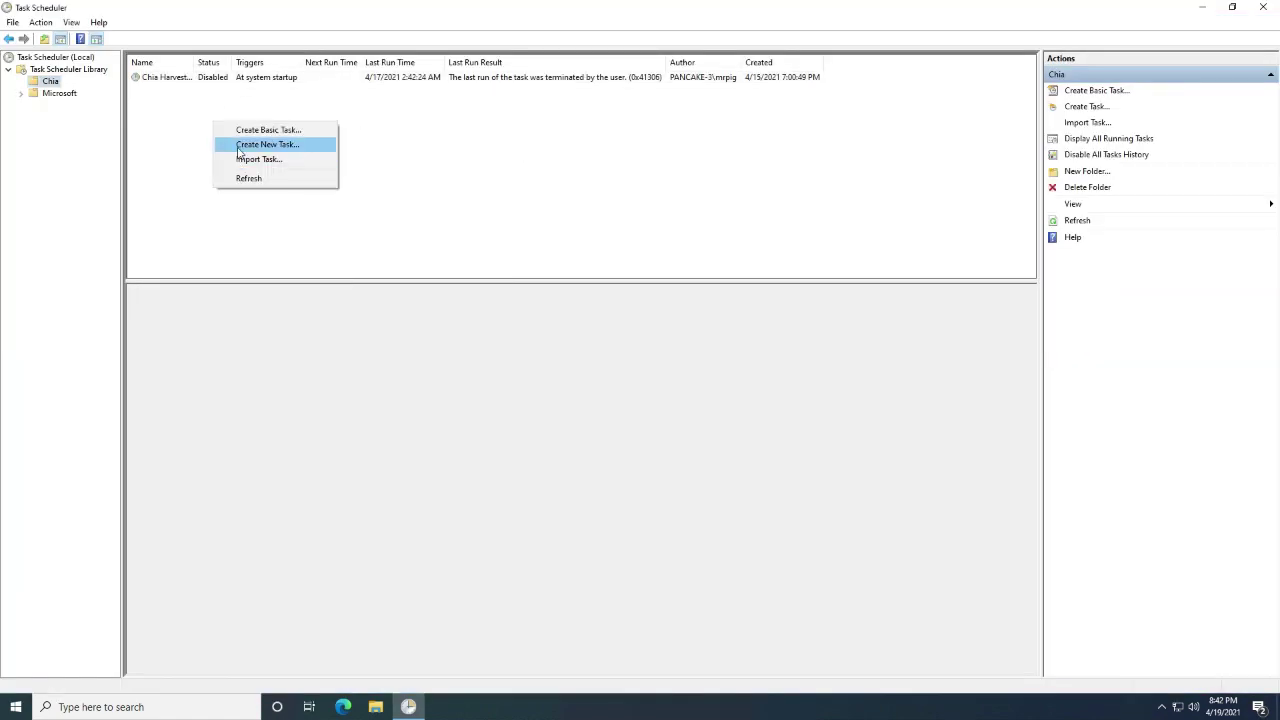
click(239, 147)
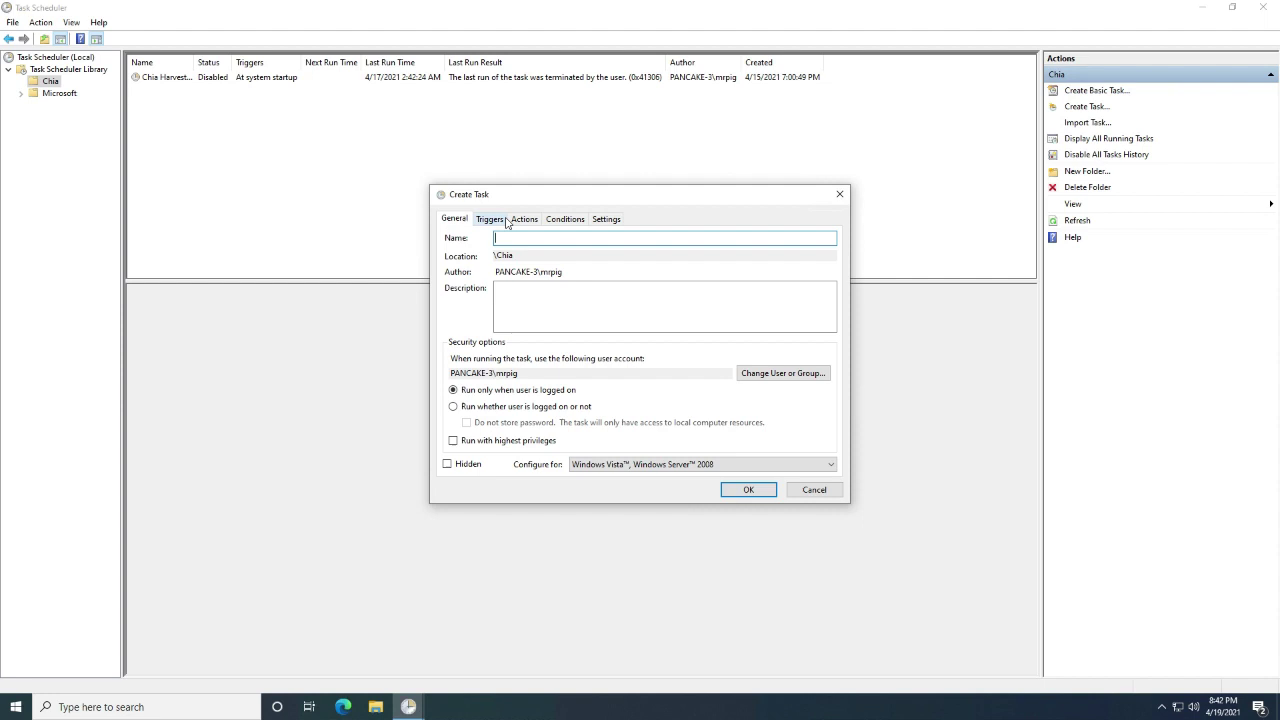
Step: Name the task Chia Harvester Starter, run it whether logged on or not, configured for Windows 10
text(Chia Harvester Starter)
key(Tab)
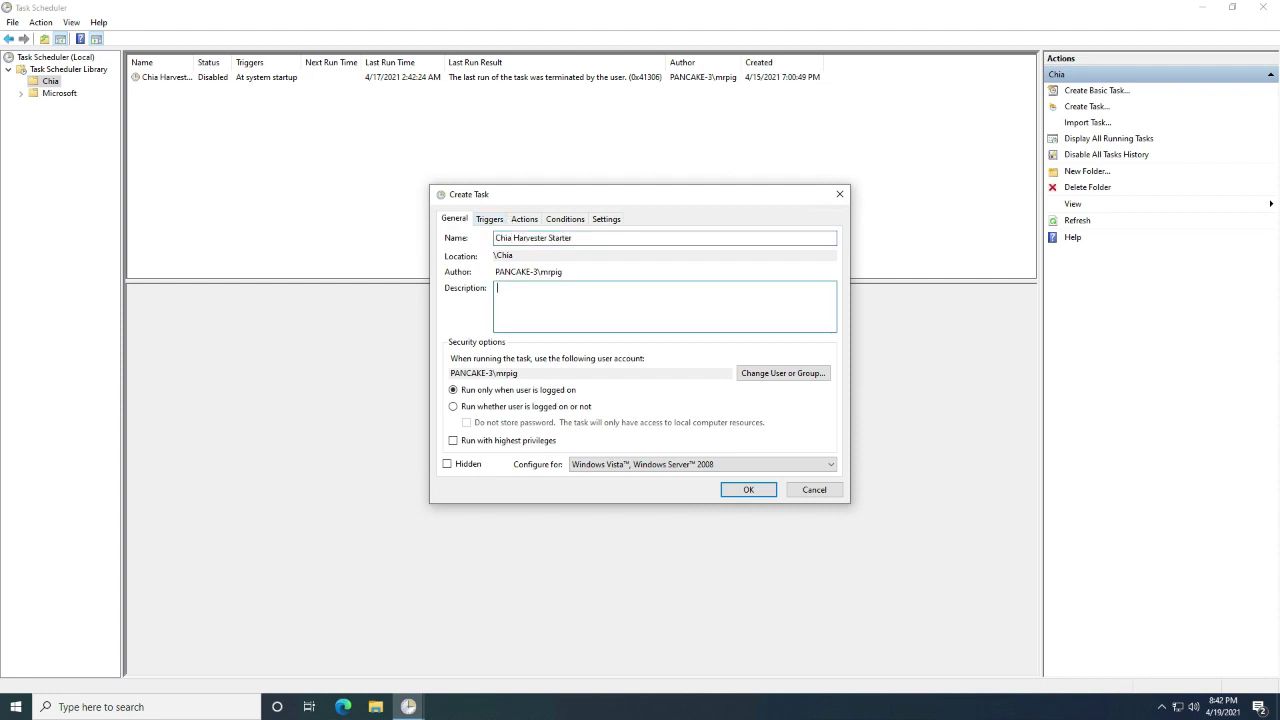
click(454, 408)
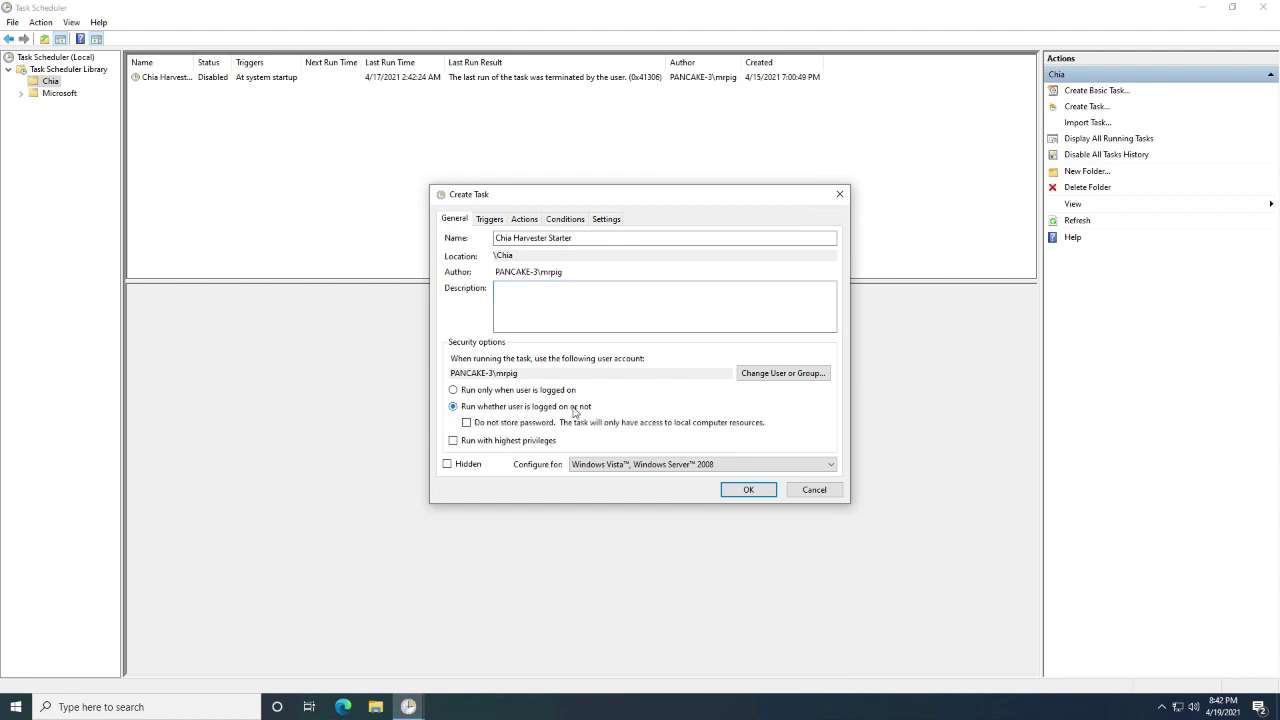
click(595, 466)
click(620, 478)
Step: Add an At startup trigger to the task, then view its empty Actions list
click(497, 222)
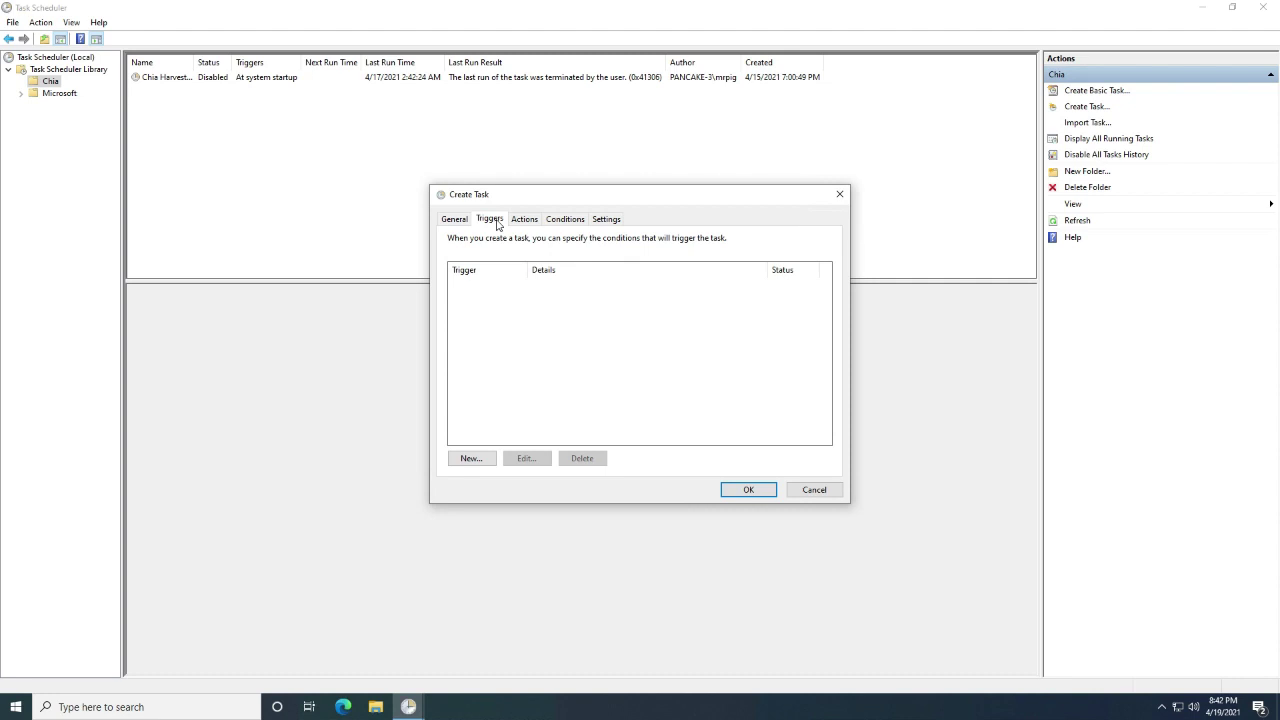
click(476, 458)
click(463, 466)
click(564, 211)
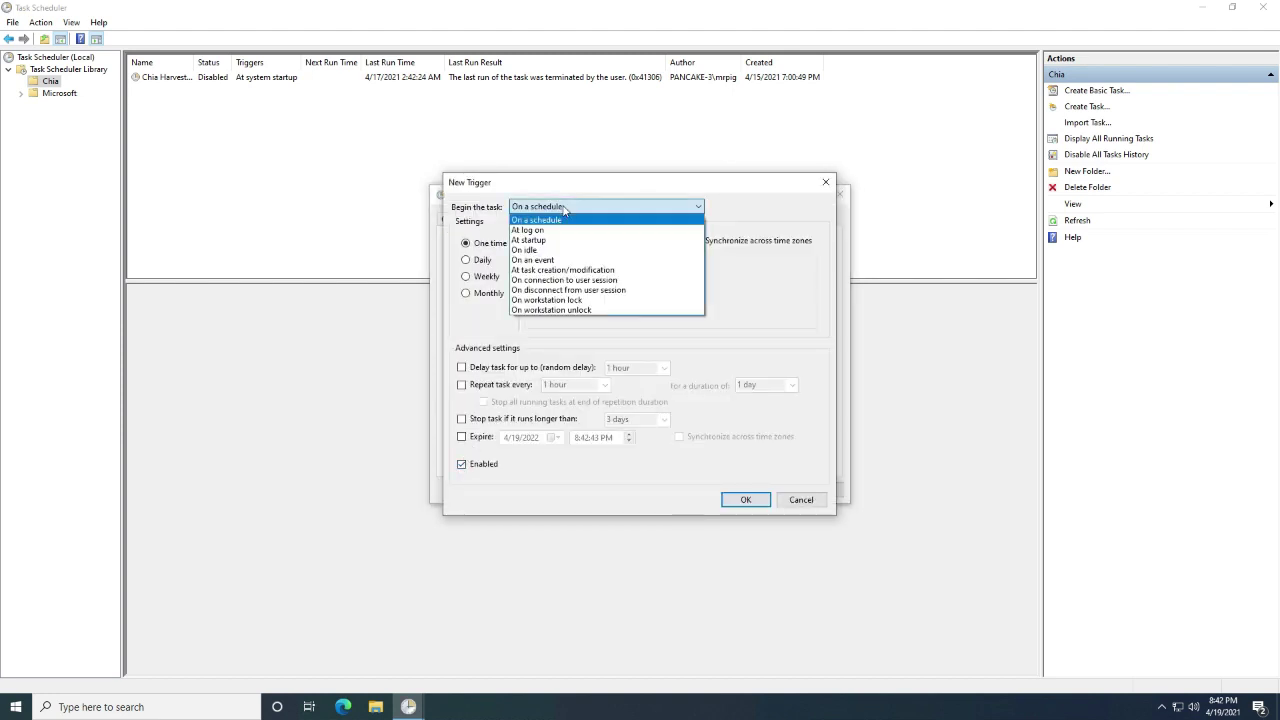
click(530, 240)
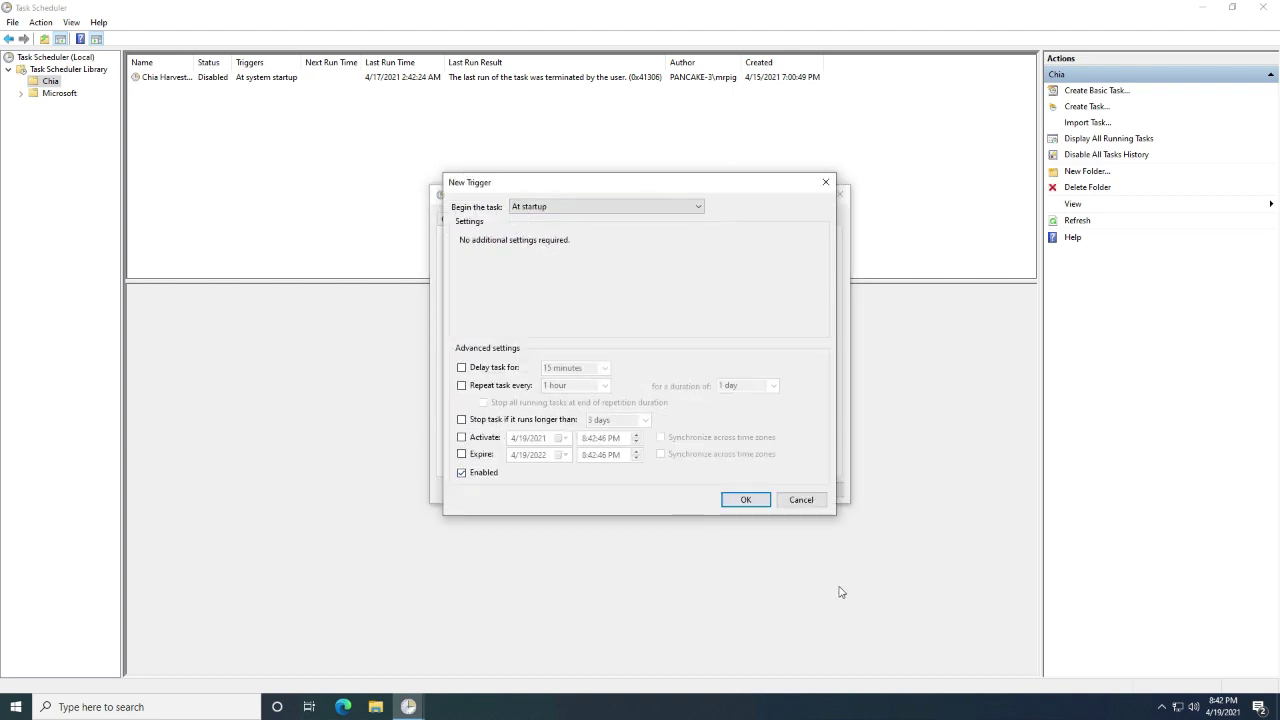
click(759, 502)
click(525, 219)
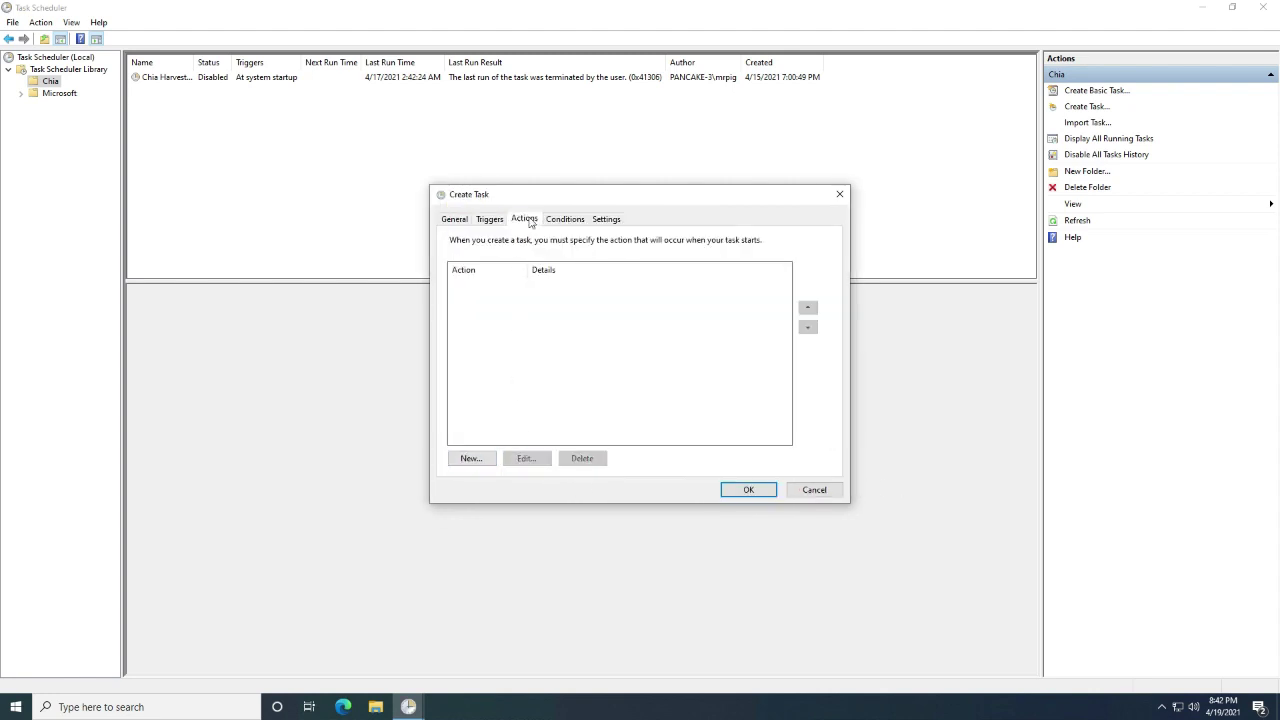
Step: Create a new action running powershell.exe with arguments beginning -executionpolicy
drag(605, 201, 592, 149)
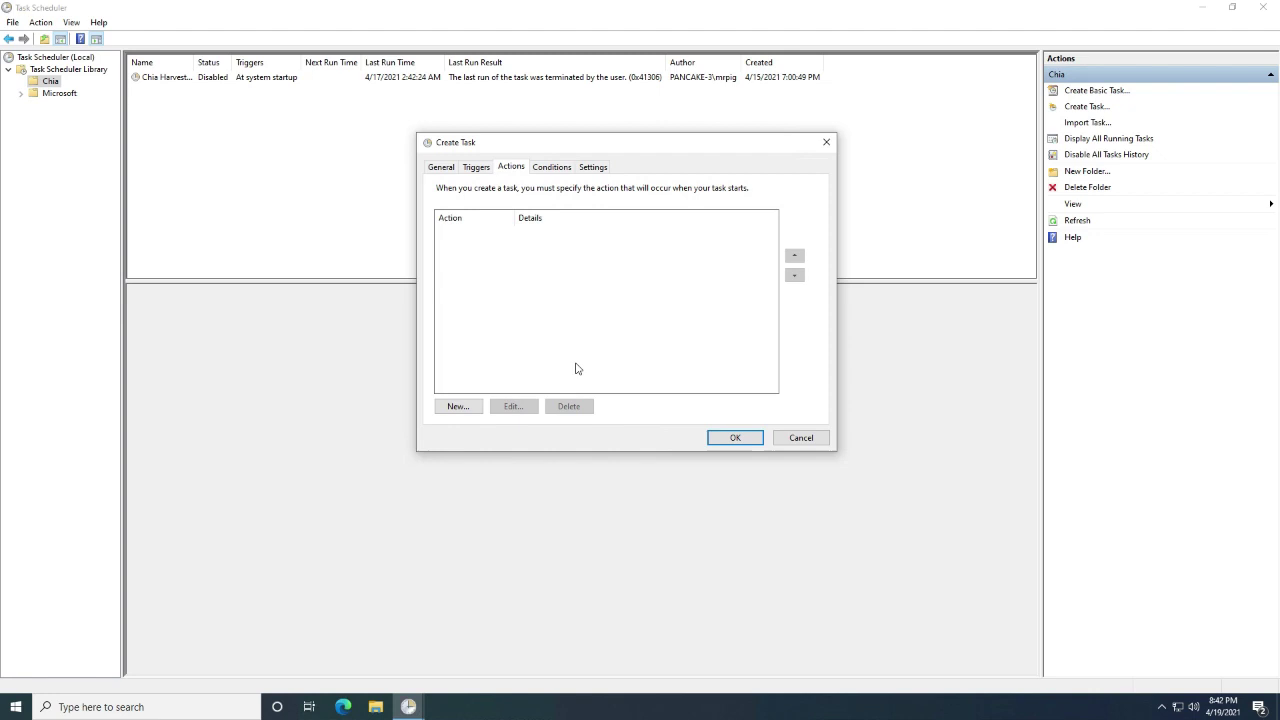
click(458, 406)
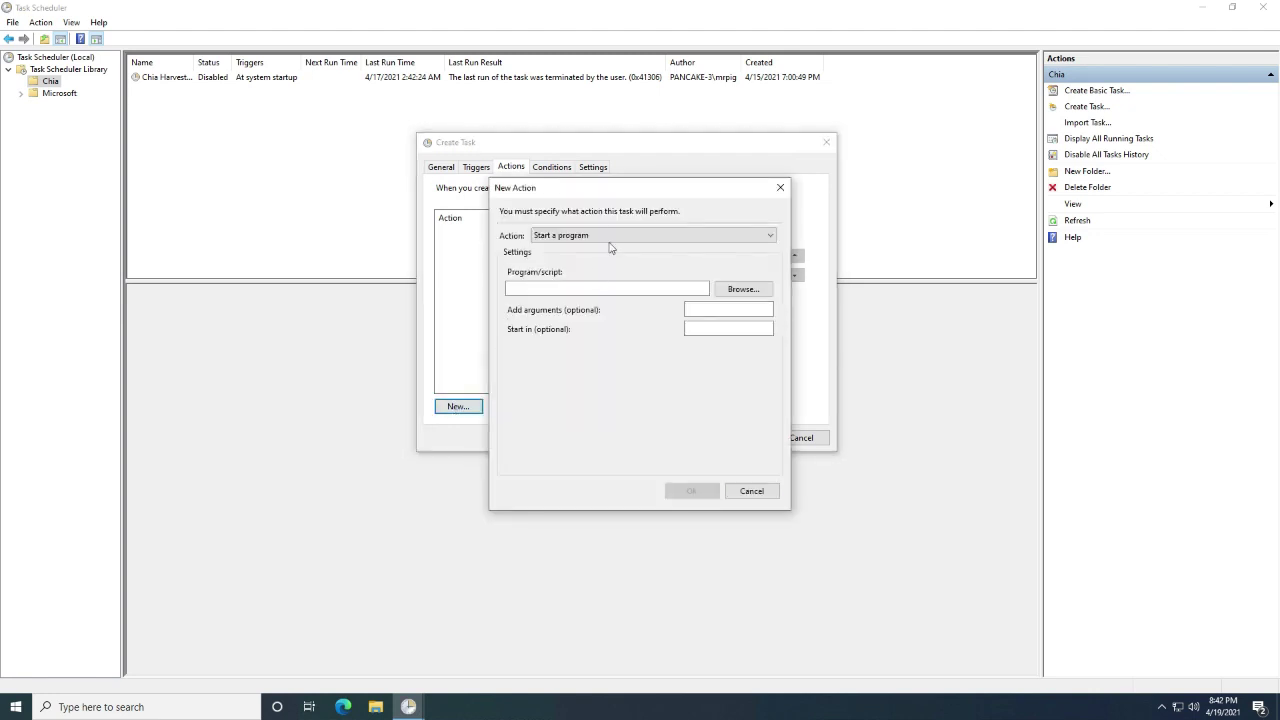
click(567, 288)
text(powershell.exe)
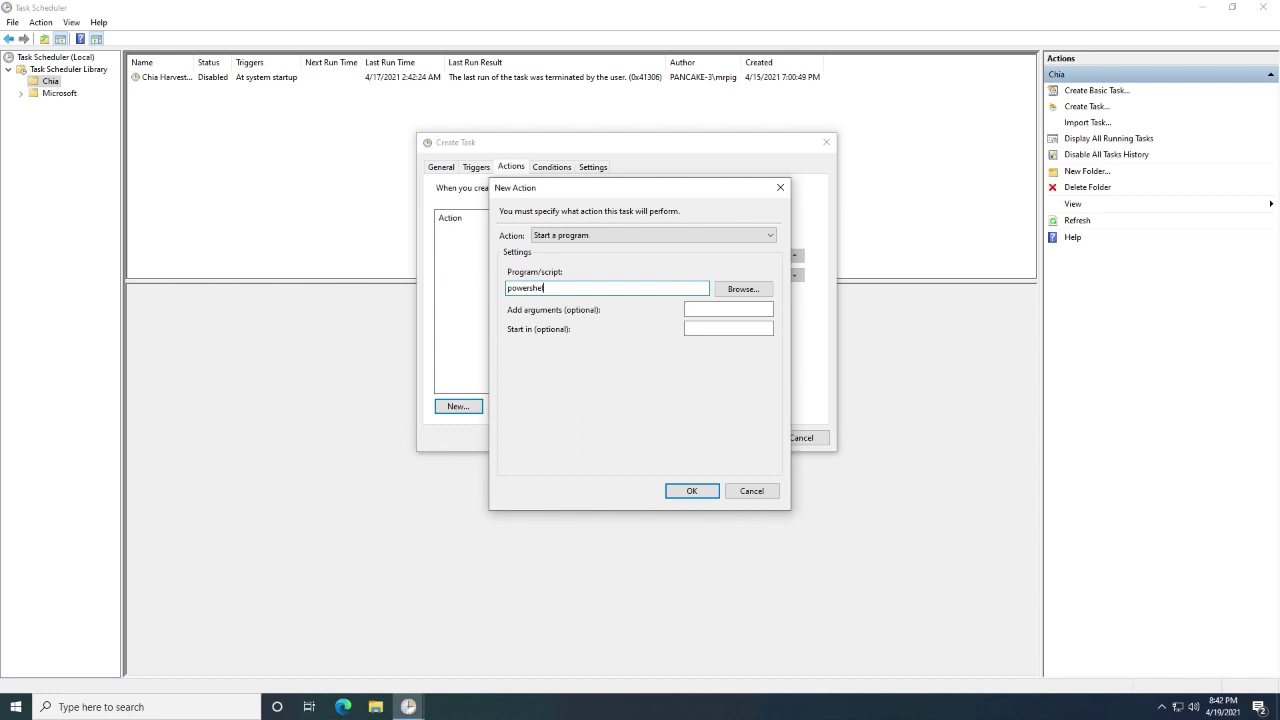
click(729, 309)
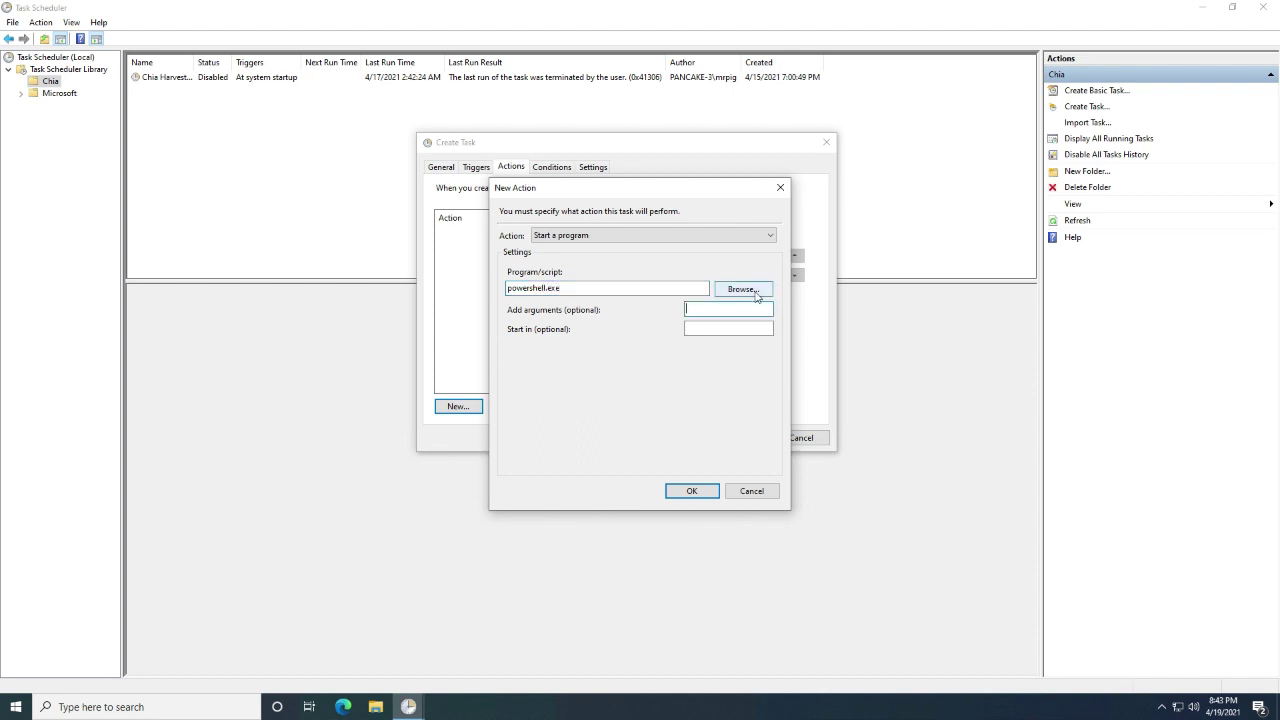
text(-executionpolicy)
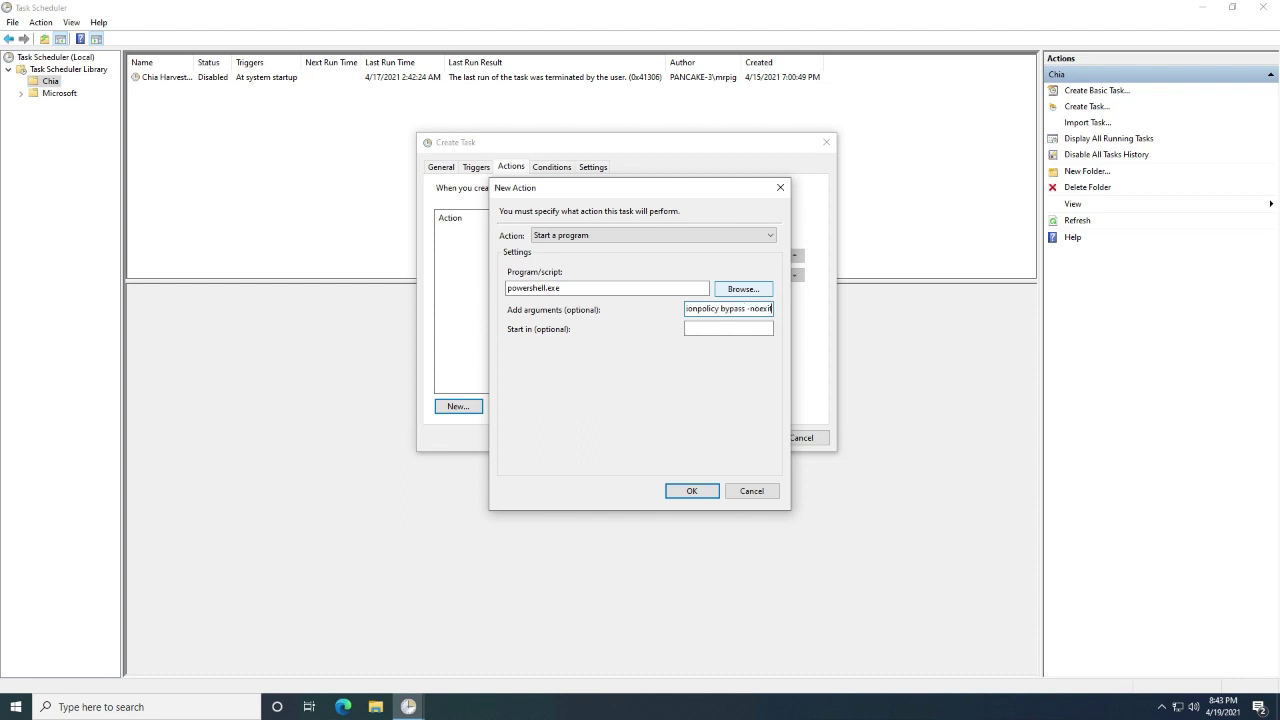
Step: Enter -noexit -noninteractive arguments for the action, then locate Start_Harvester.ps1 on the desktop
text(ninteractive ')
click(374, 706)
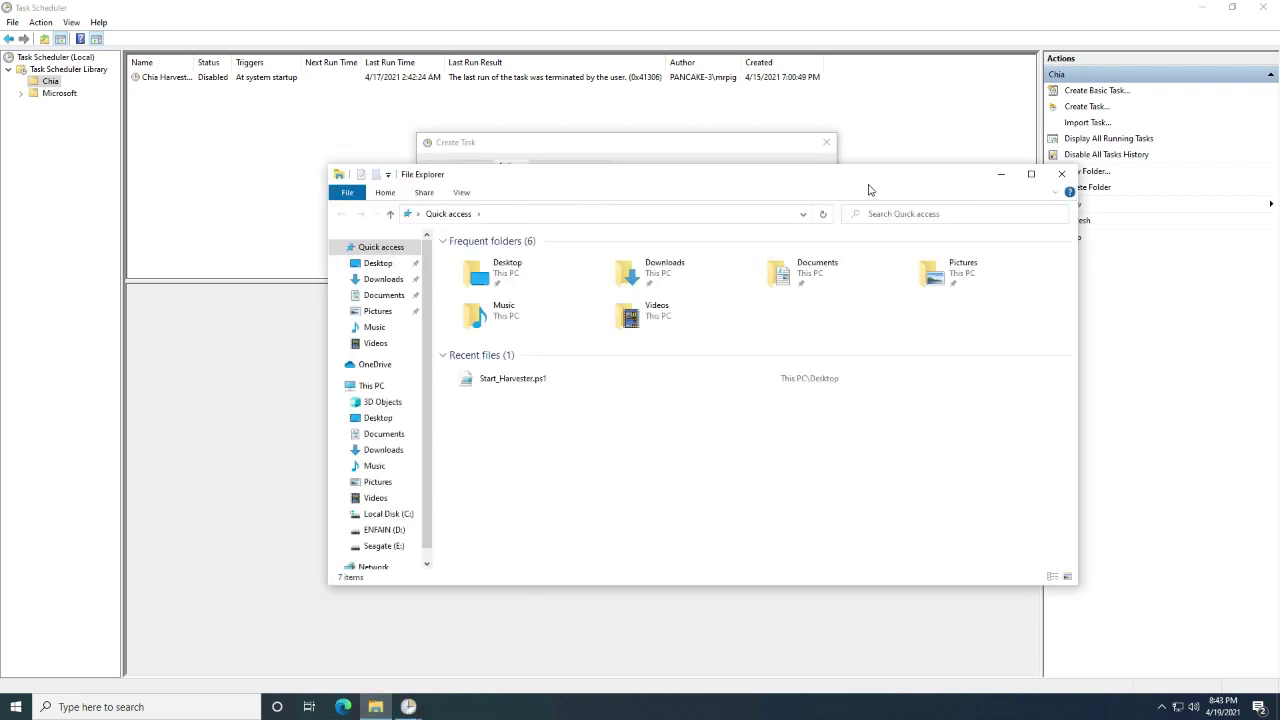
click(1000, 173)
key(super+d)
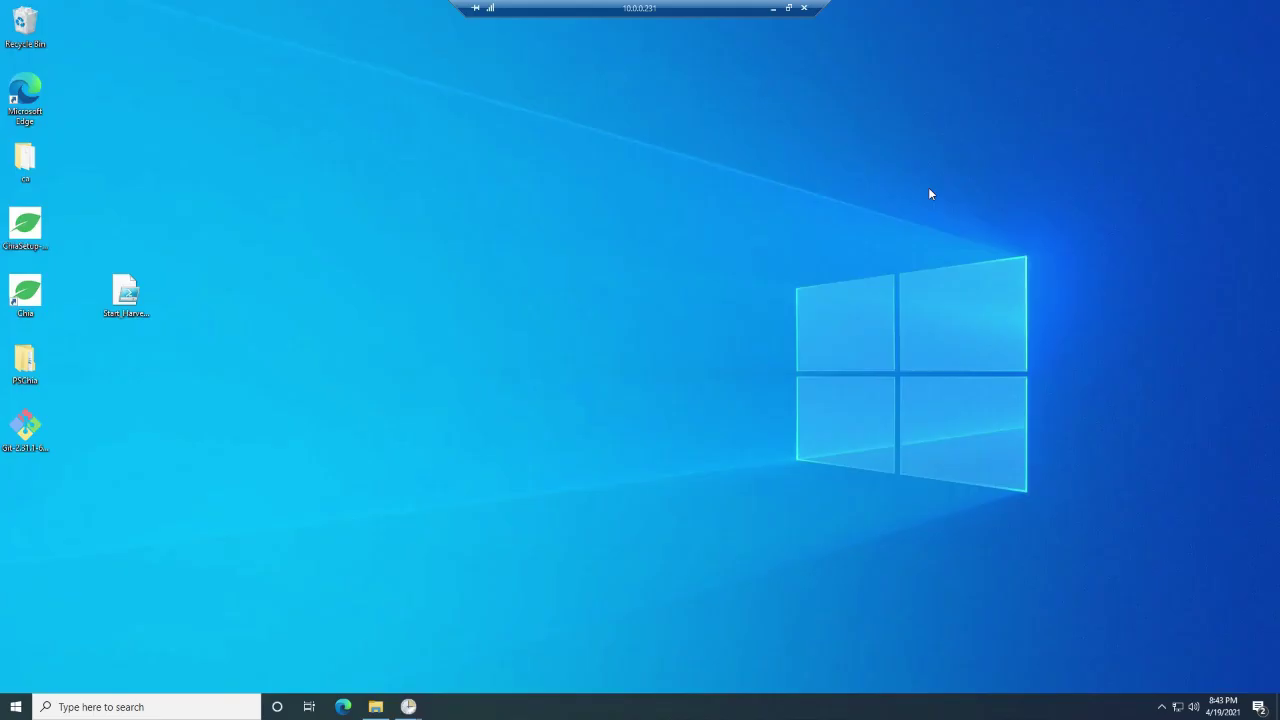
click(127, 295)
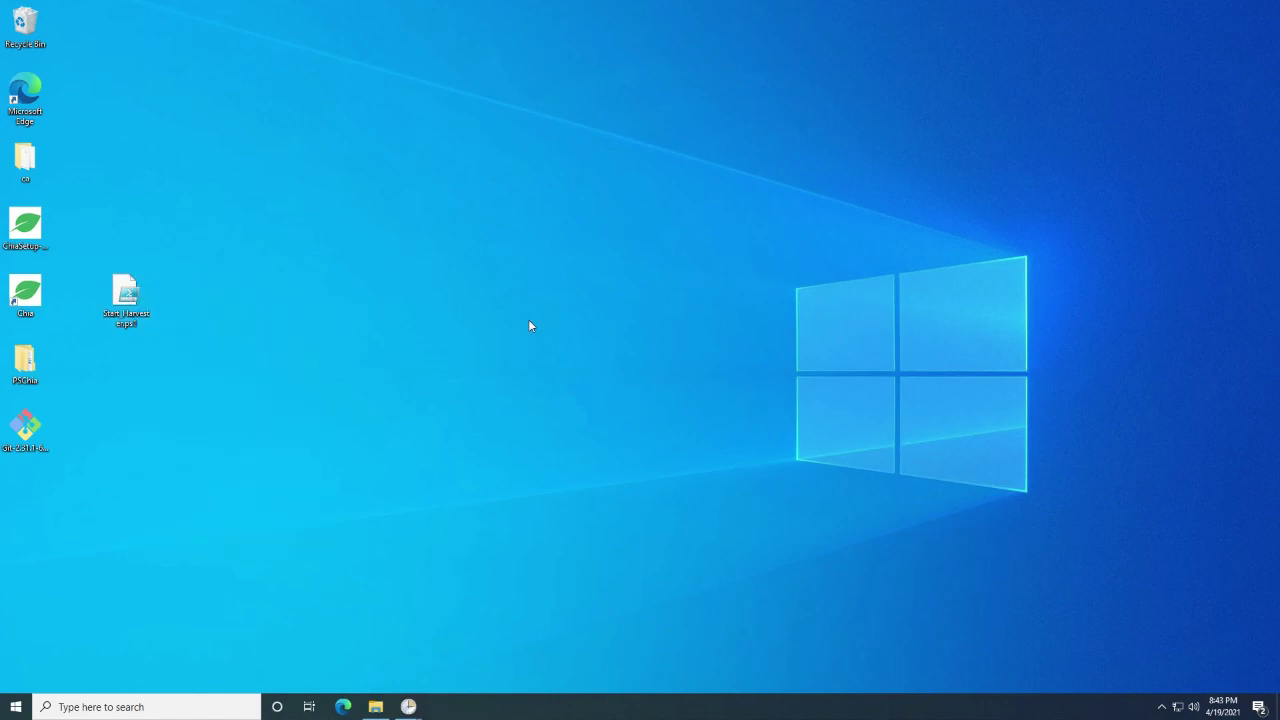
key(super+d)
key(super)
Step: Launch Windows PowerShell ISE via search and dismiss the previous-session warning
text(powershell)
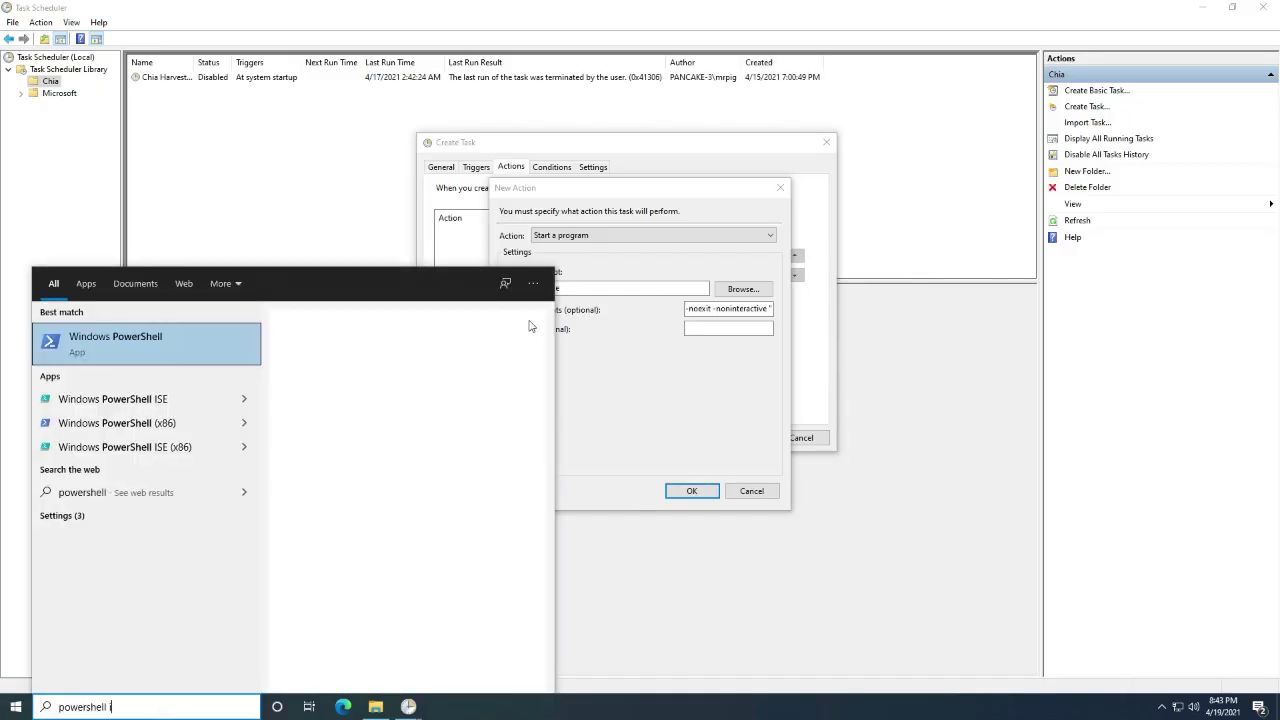
text( ise)
key(Return)
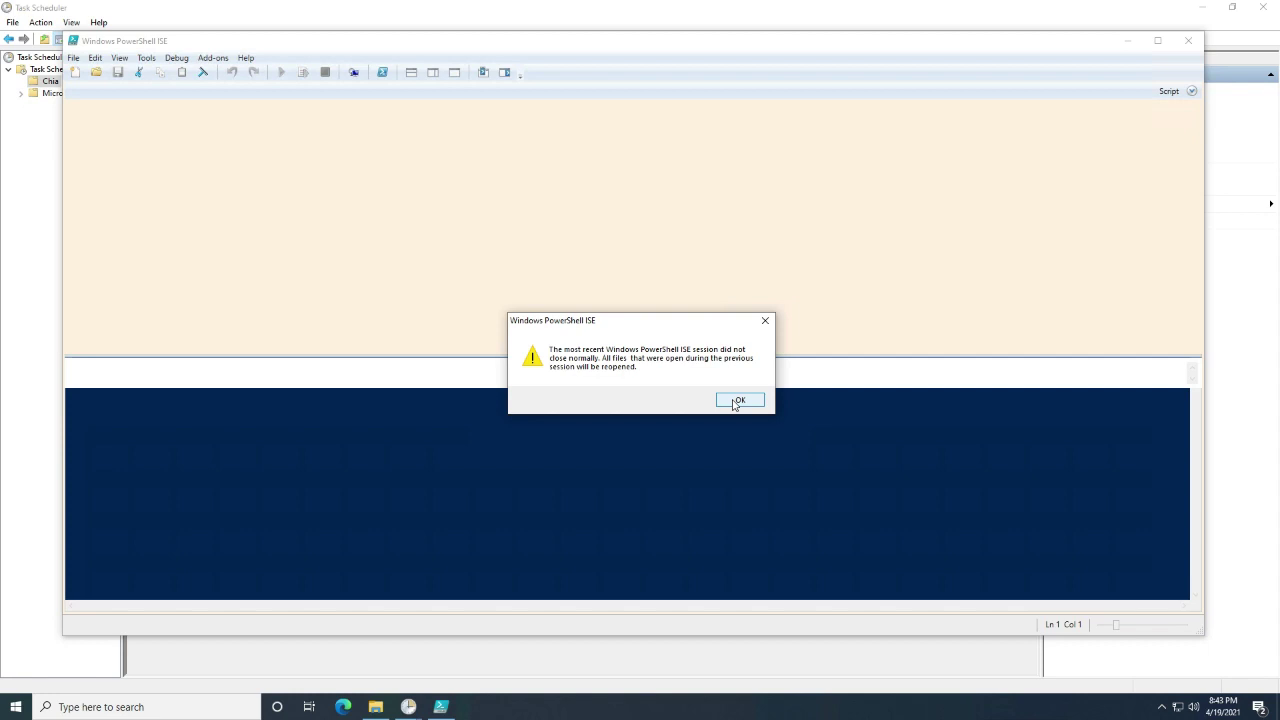
click(738, 401)
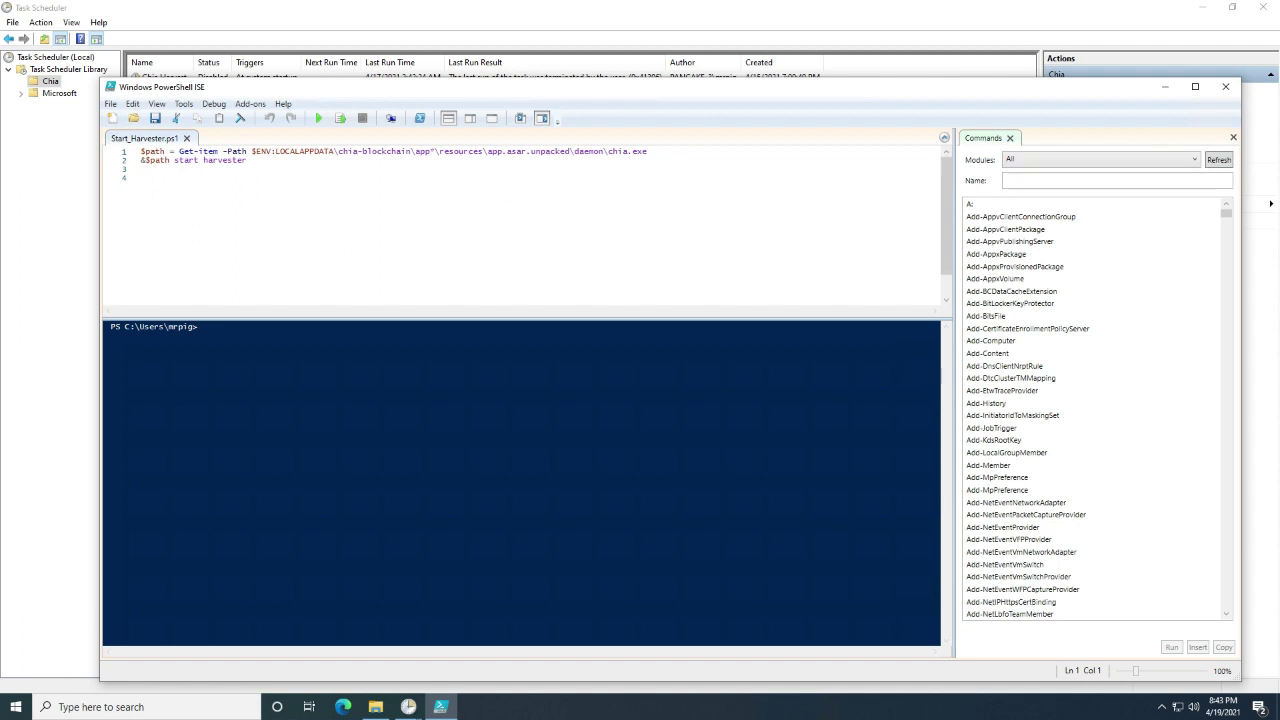
Step: Inspect the \app*\ folder part of the chia.exe path on script line 1
drag(411, 152, 440, 152)
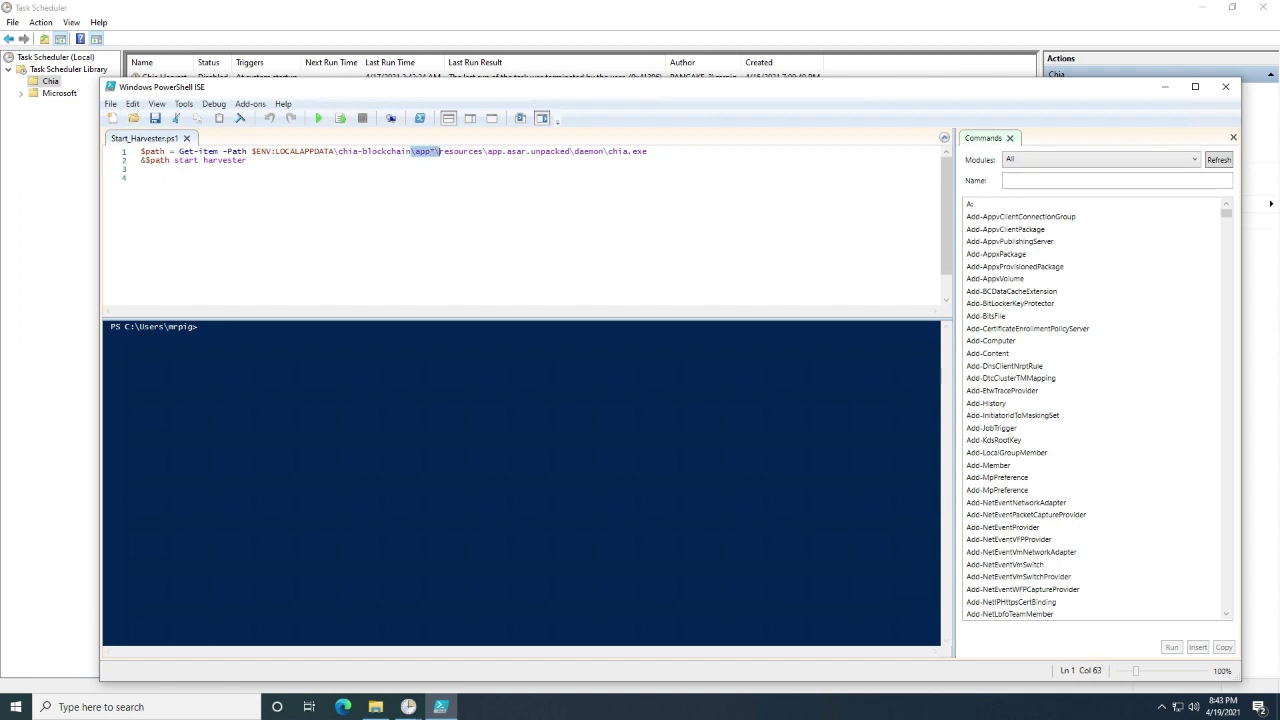
click(433, 152)
click(431, 152)
drag(432, 152, 417, 150)
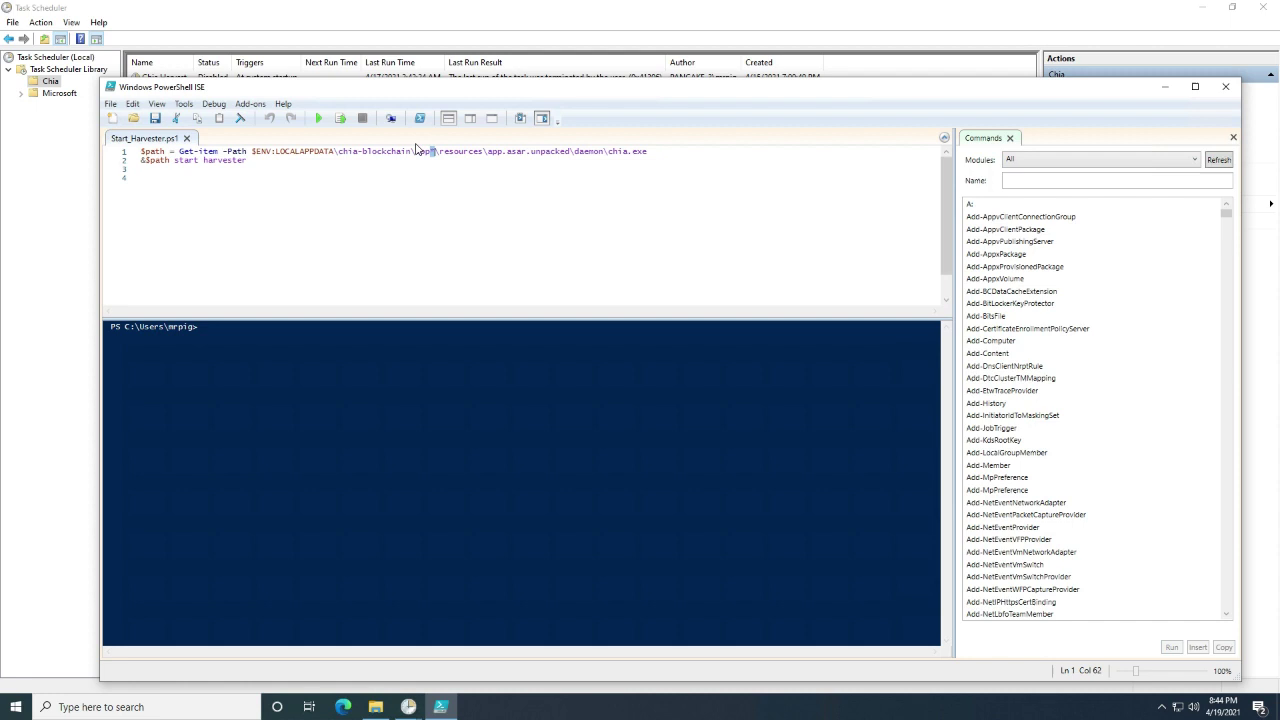
click(648, 151)
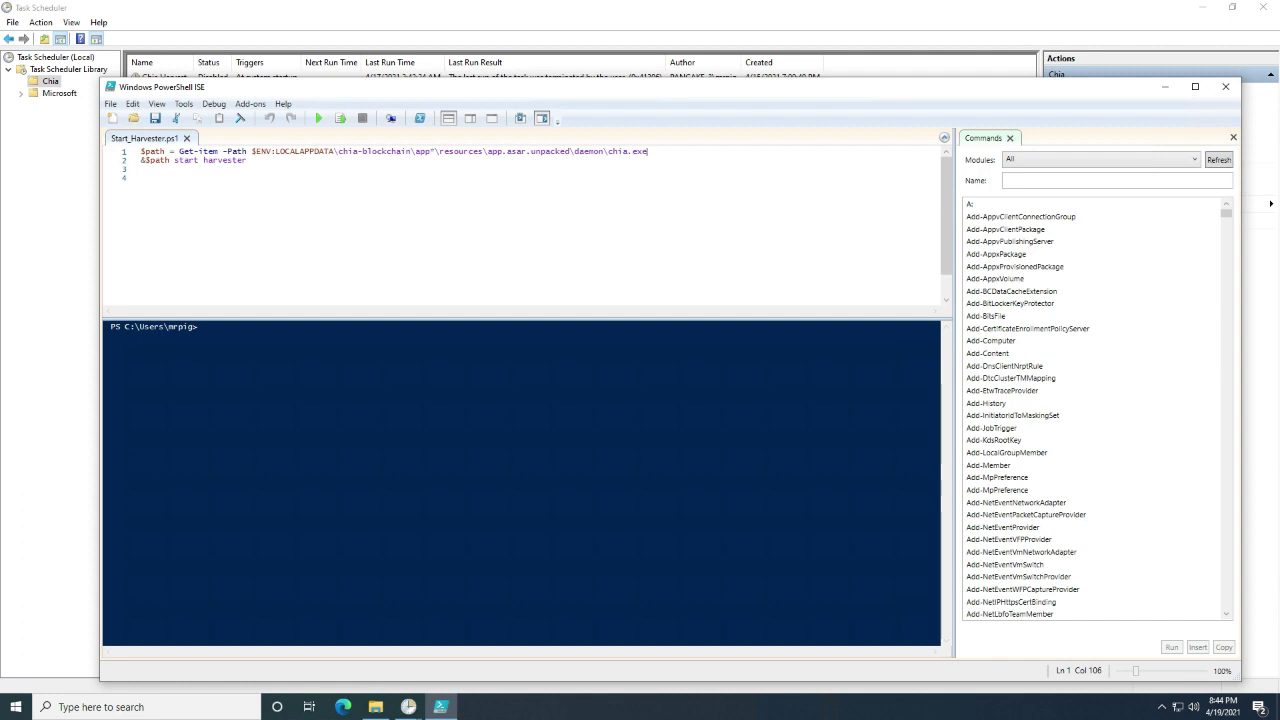
Step: Run line 1 and show $path resolving to chia.exe in the app-1.0.5 daemon folder
key(shift+Home)
key(F8)
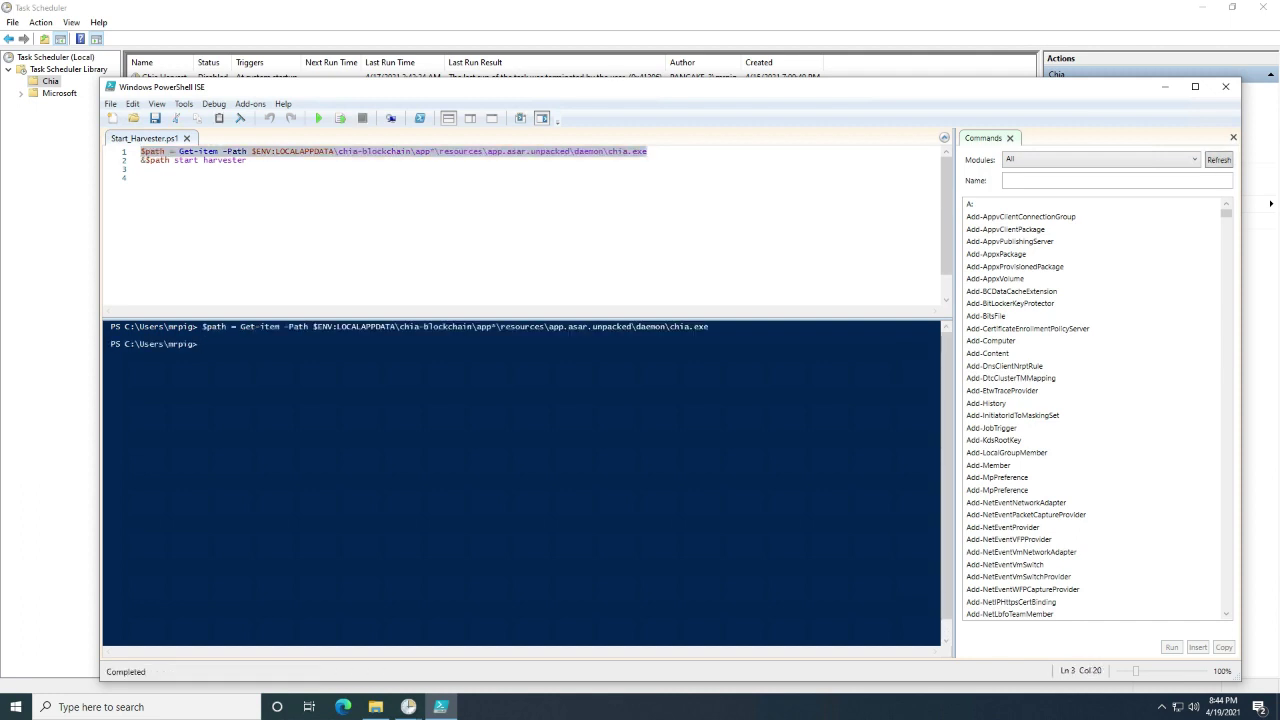
text($path)
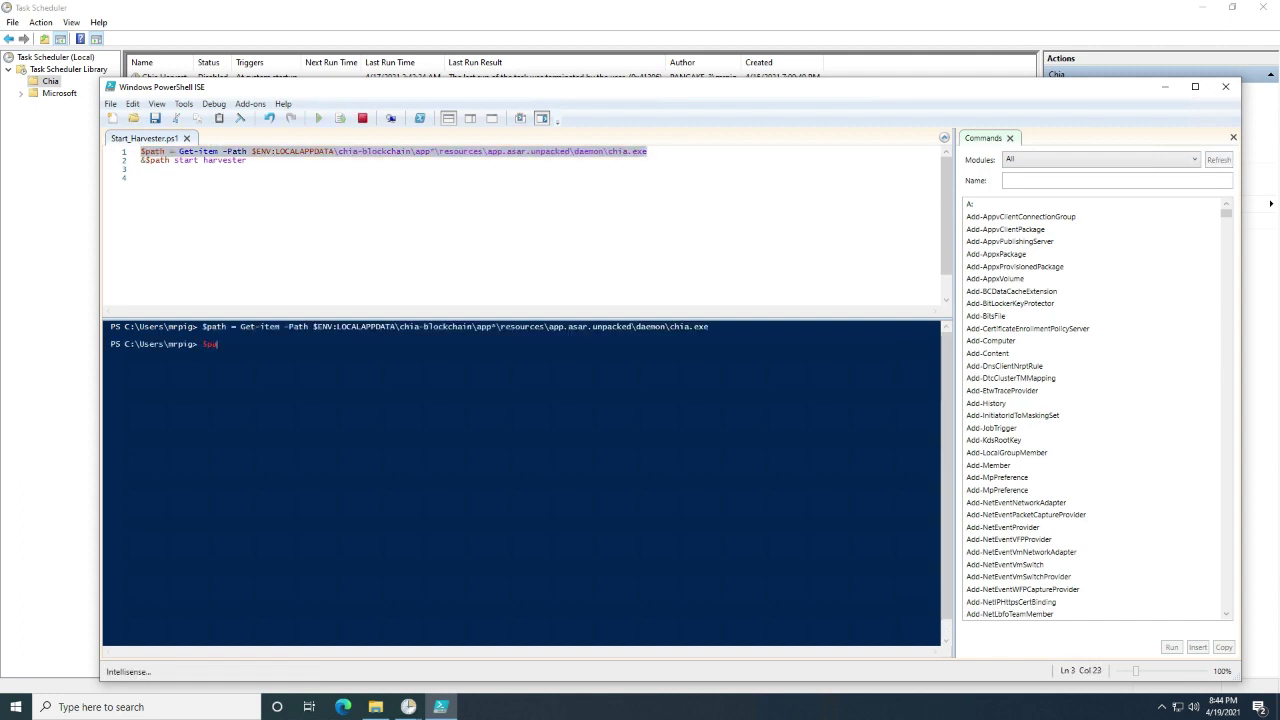
key(Return)
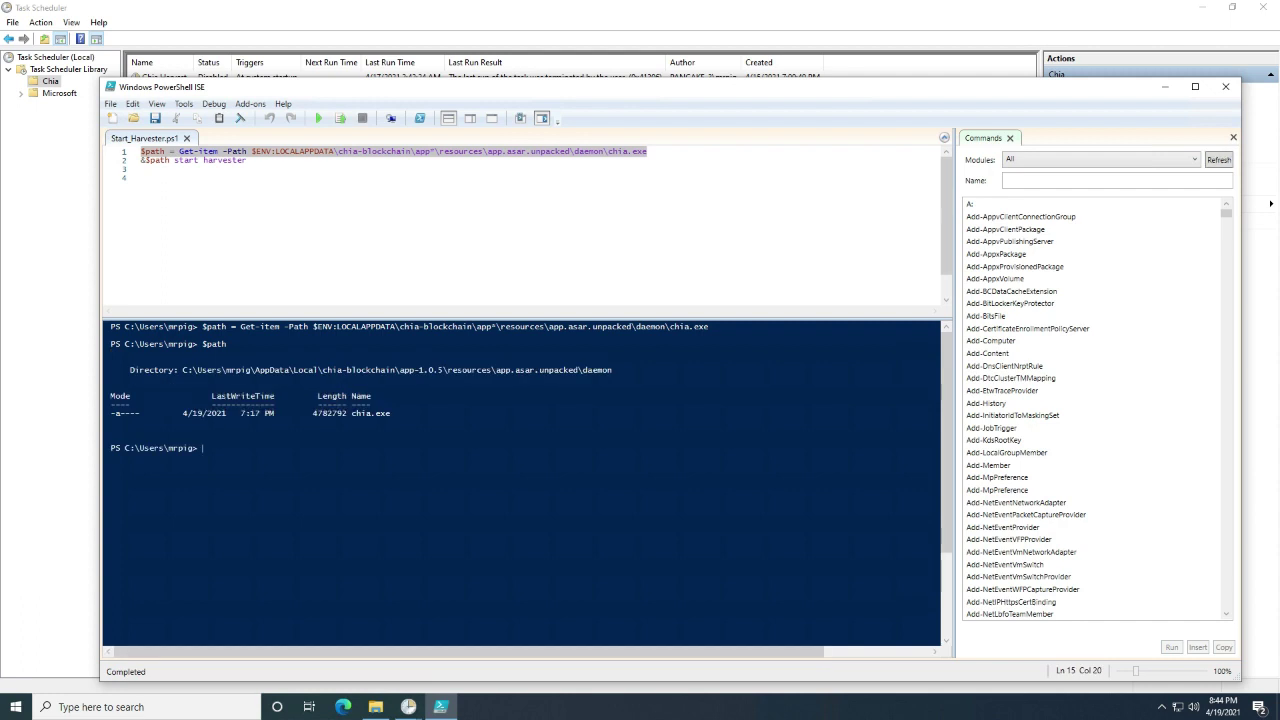
Step: Highlight the 'start harvester' command on script line 2
click(141, 169)
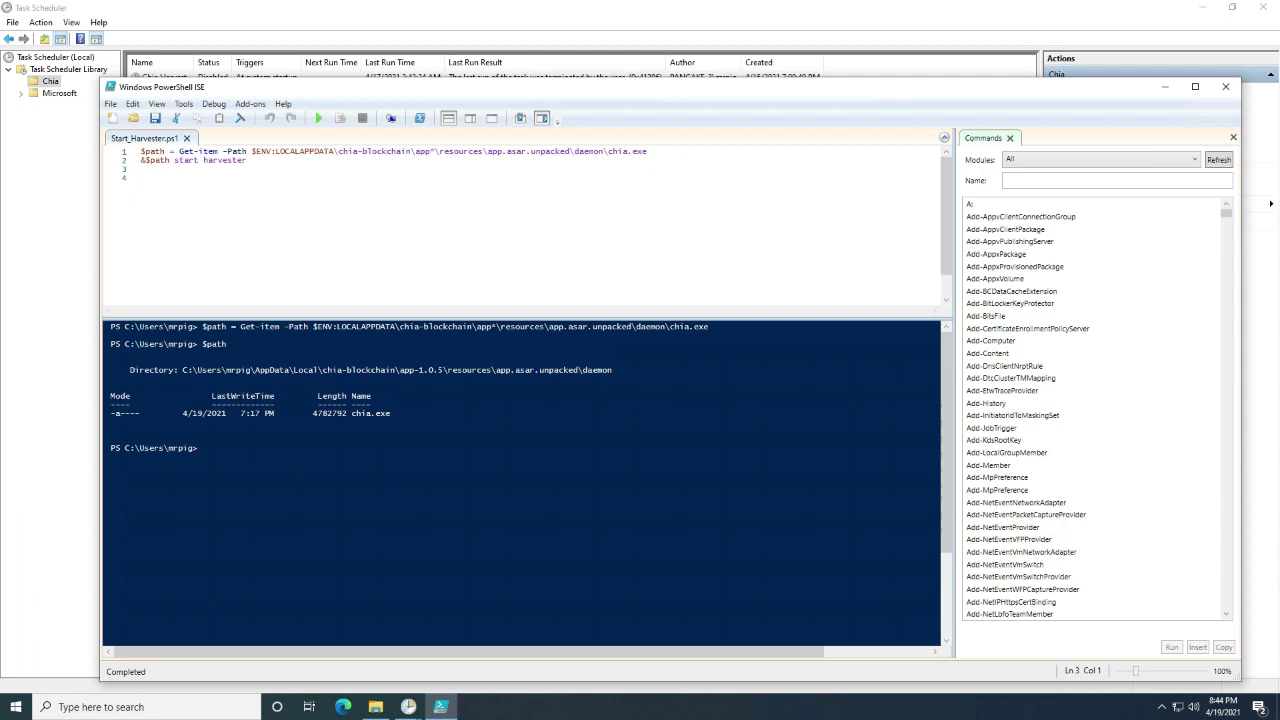
drag(141, 151, 146, 160)
click(149, 161)
drag(174, 160, 234, 160)
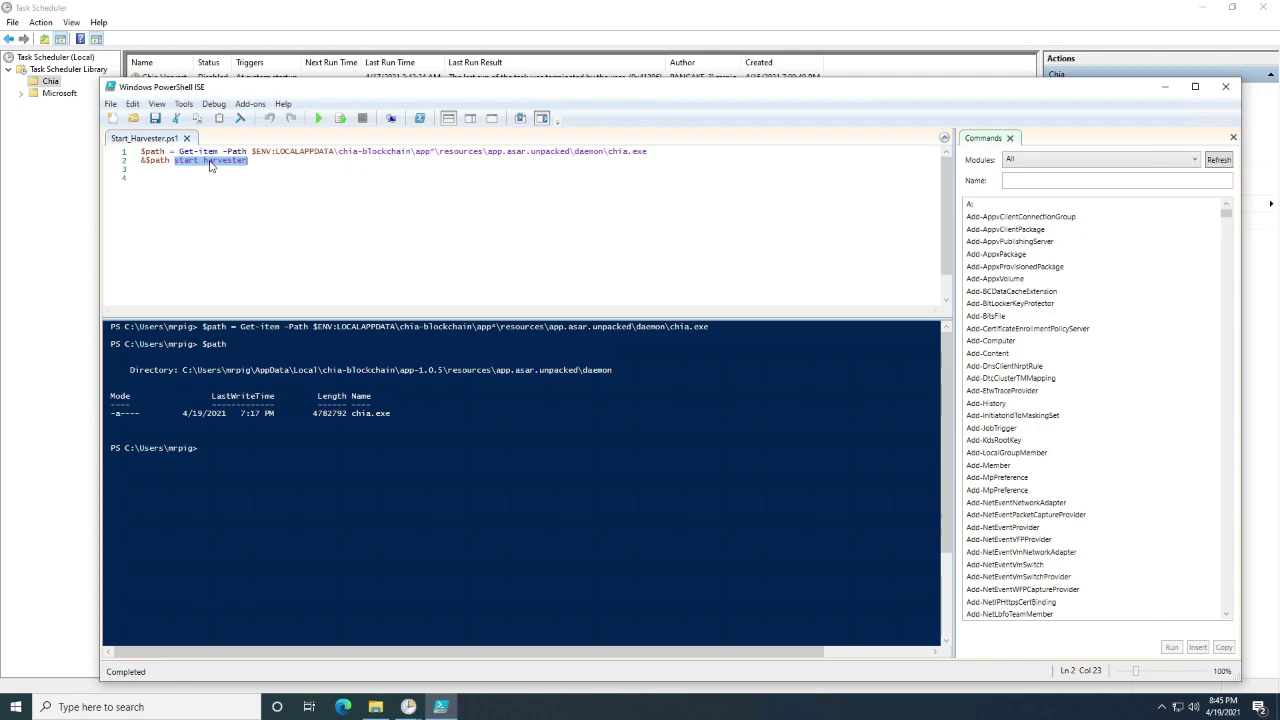
click(408, 707)
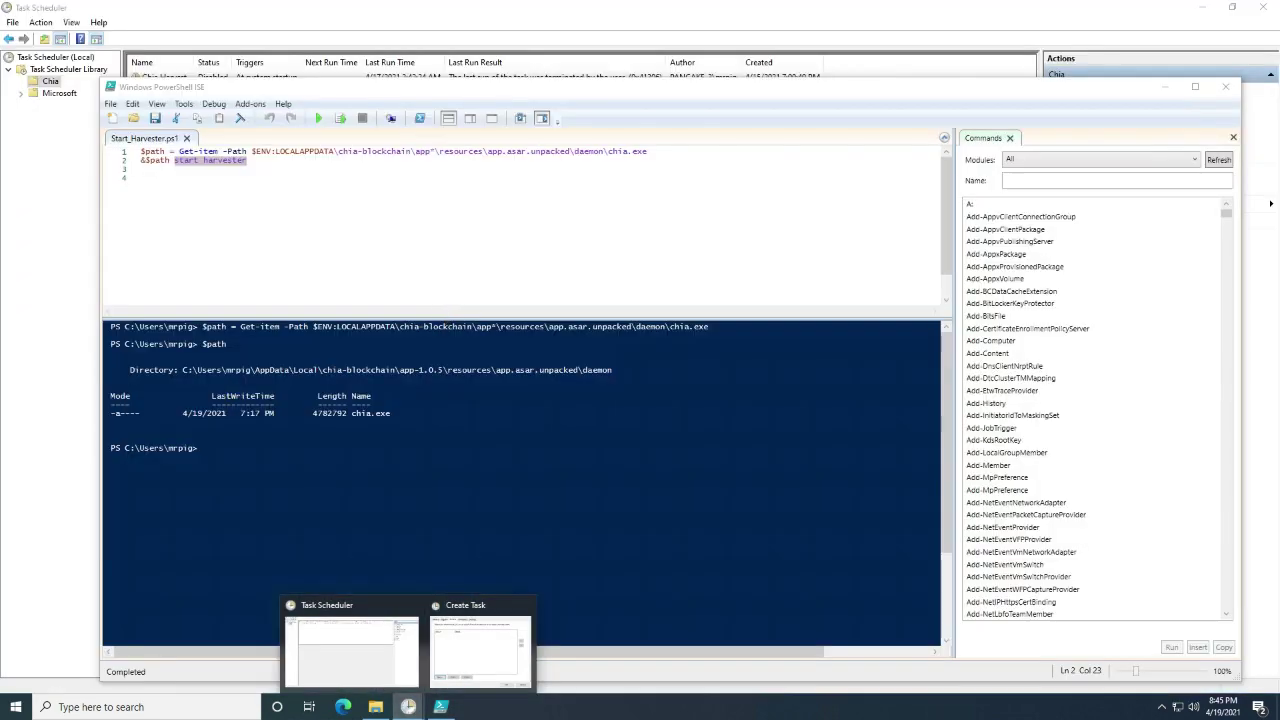
click(141, 178)
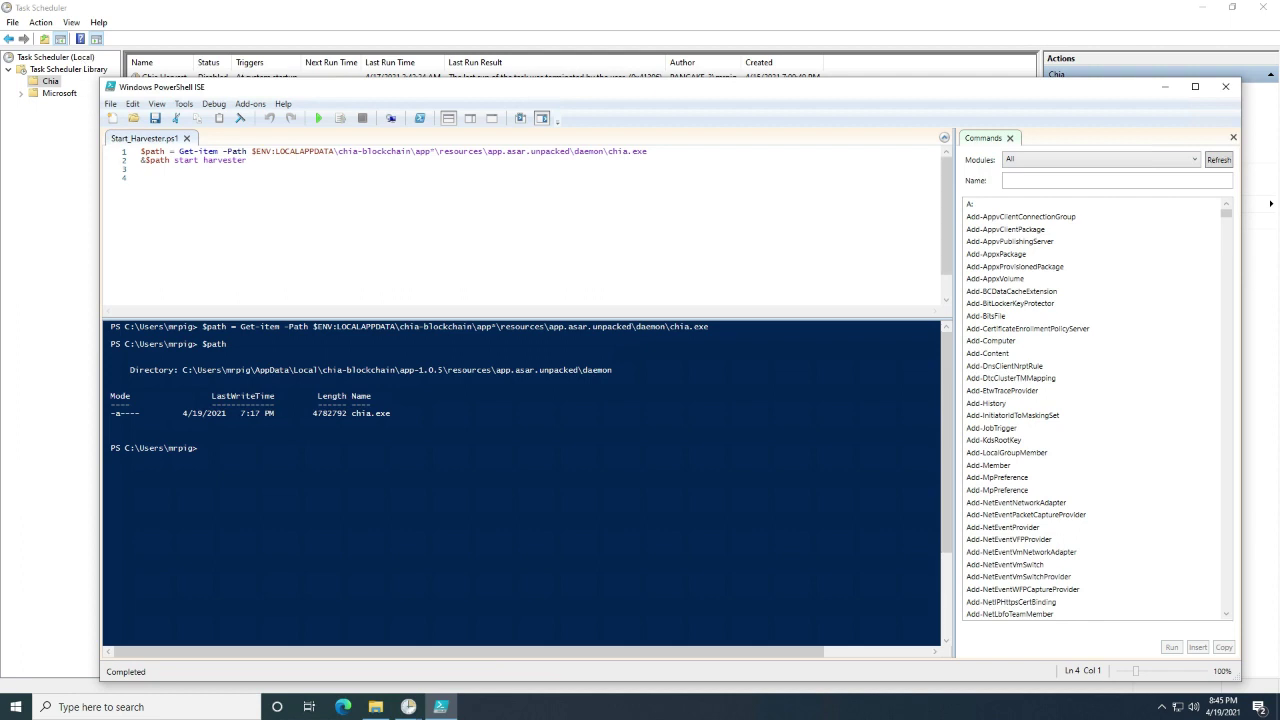
drag(141, 178, 141, 151)
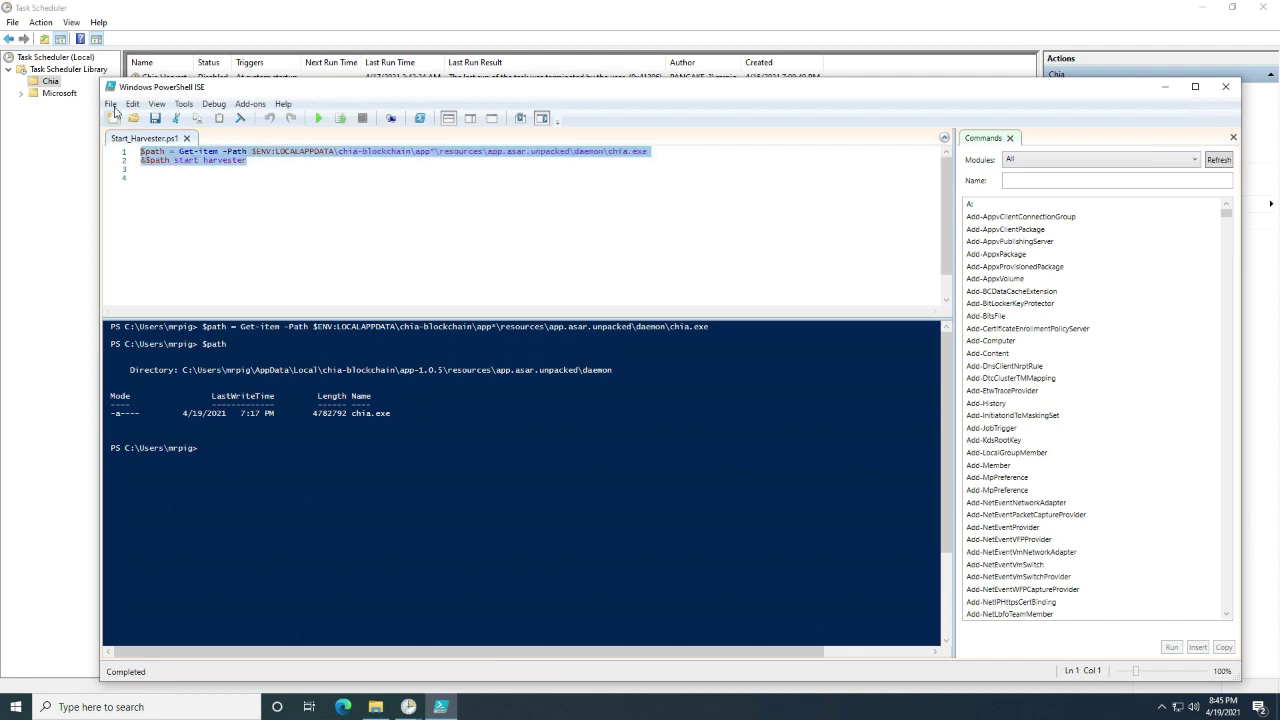
click(111, 104)
click(138, 162)
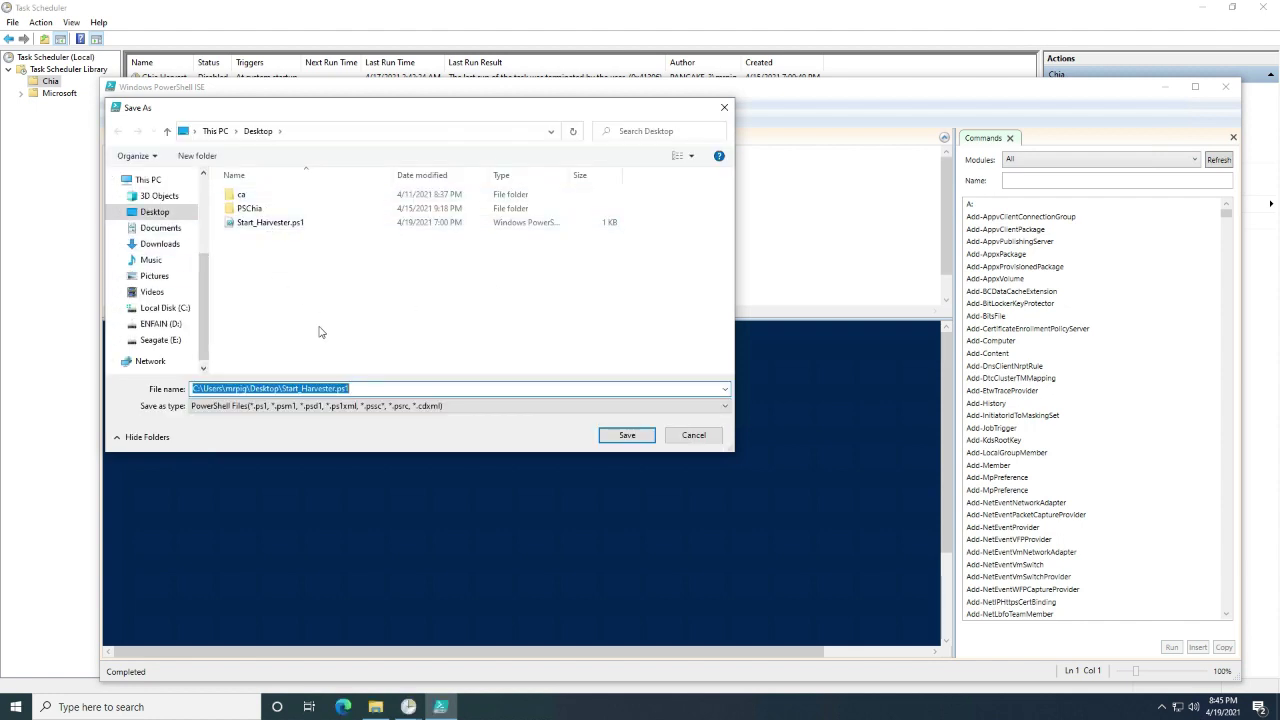
key(End)
key(shift+Left)
key(shift+Left)
key(shift+Left)
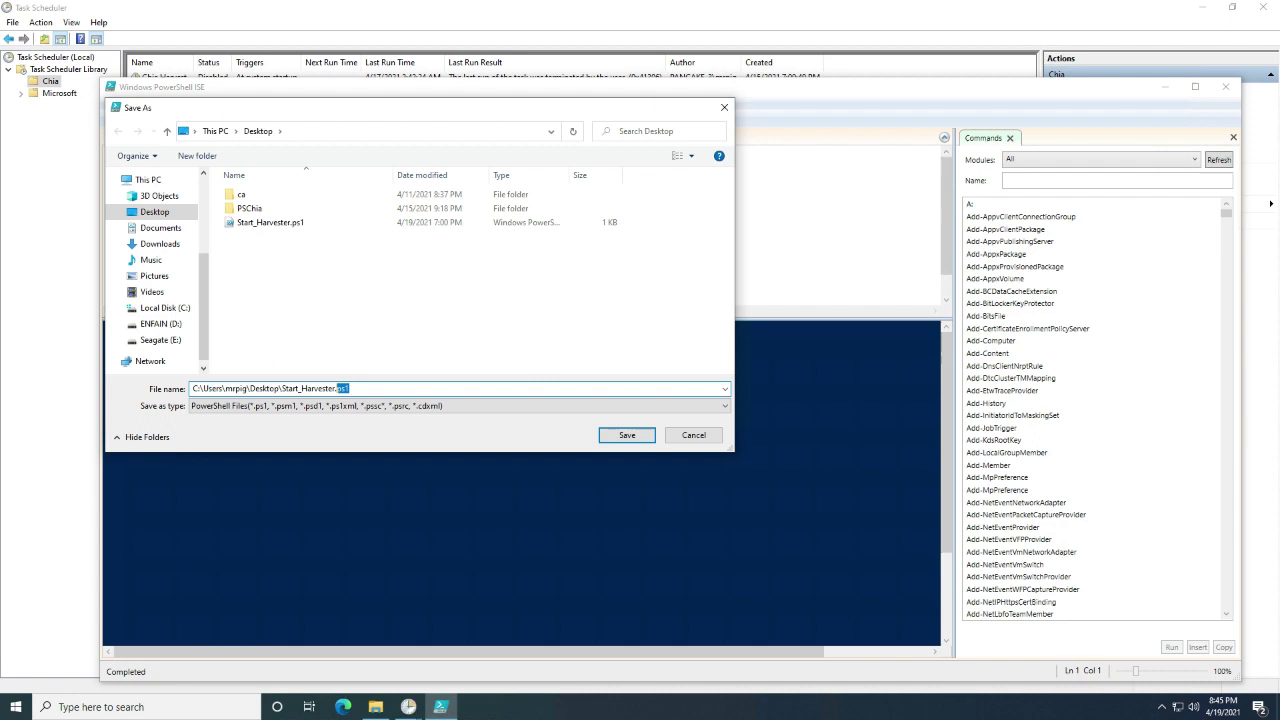
click(694, 435)
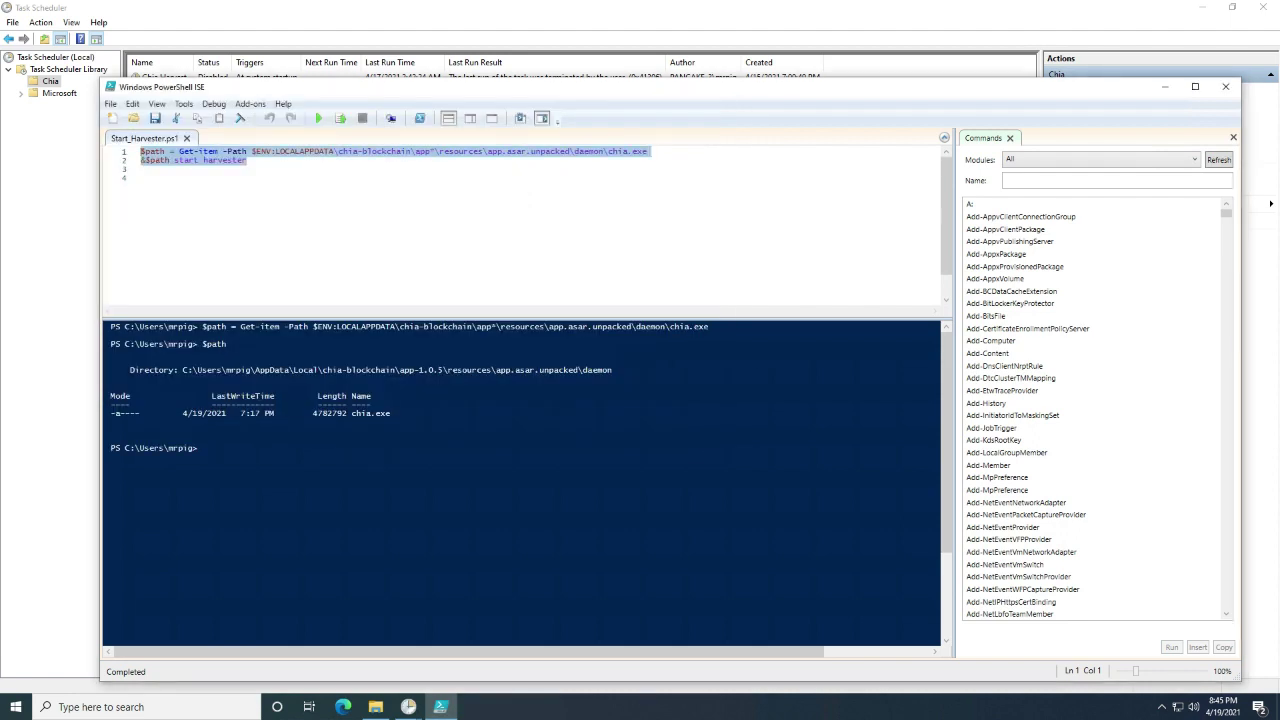
Step: Type the user's desktop folder path into the action's Add arguments field
click(1164, 87)
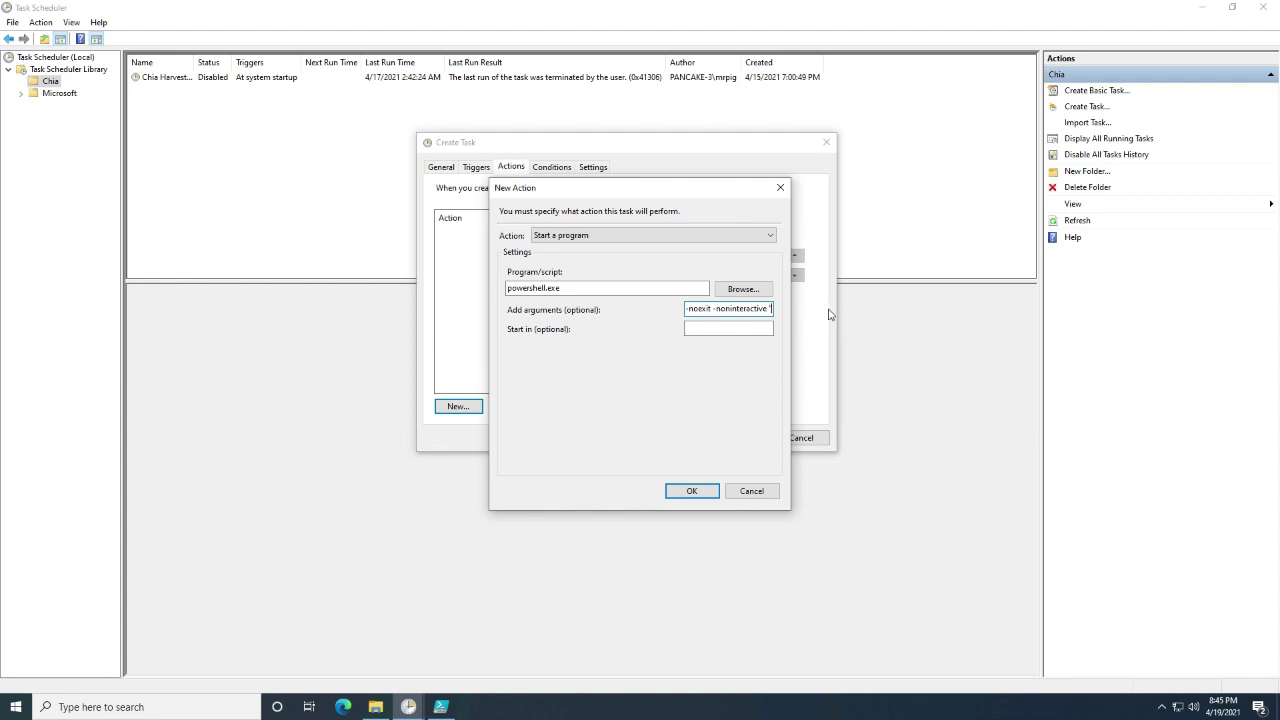
text(C)
key(BackSpace)
text(C:\)
text(mrpig)
key(BackSpace)
key(BackSpace)
key(BackSpace)
key(BackSpace)
key(BackSpace)
key(BackSpace)
key(BackSpace)
text(:\Users\mrpig\desktop\)
Step: Copy the Start_Harvester.ps1 file name from the desktop
key(super+v)
click(958, 316)
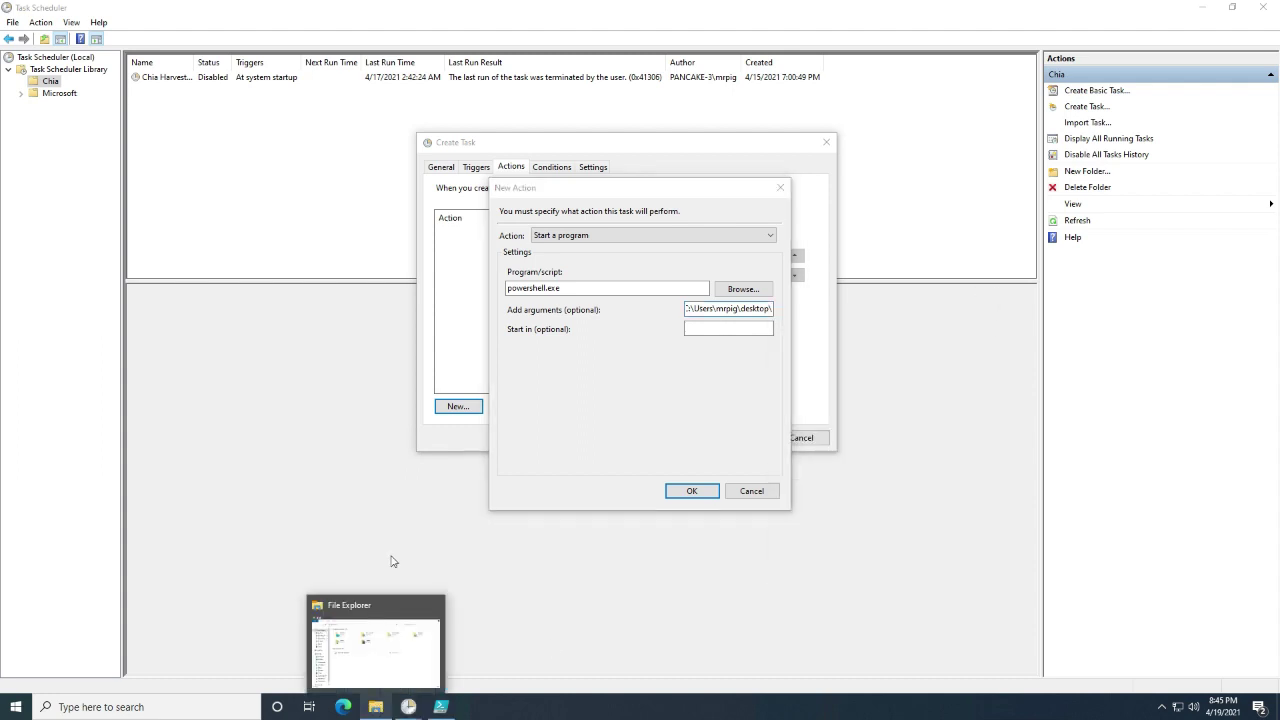
key(super+d)
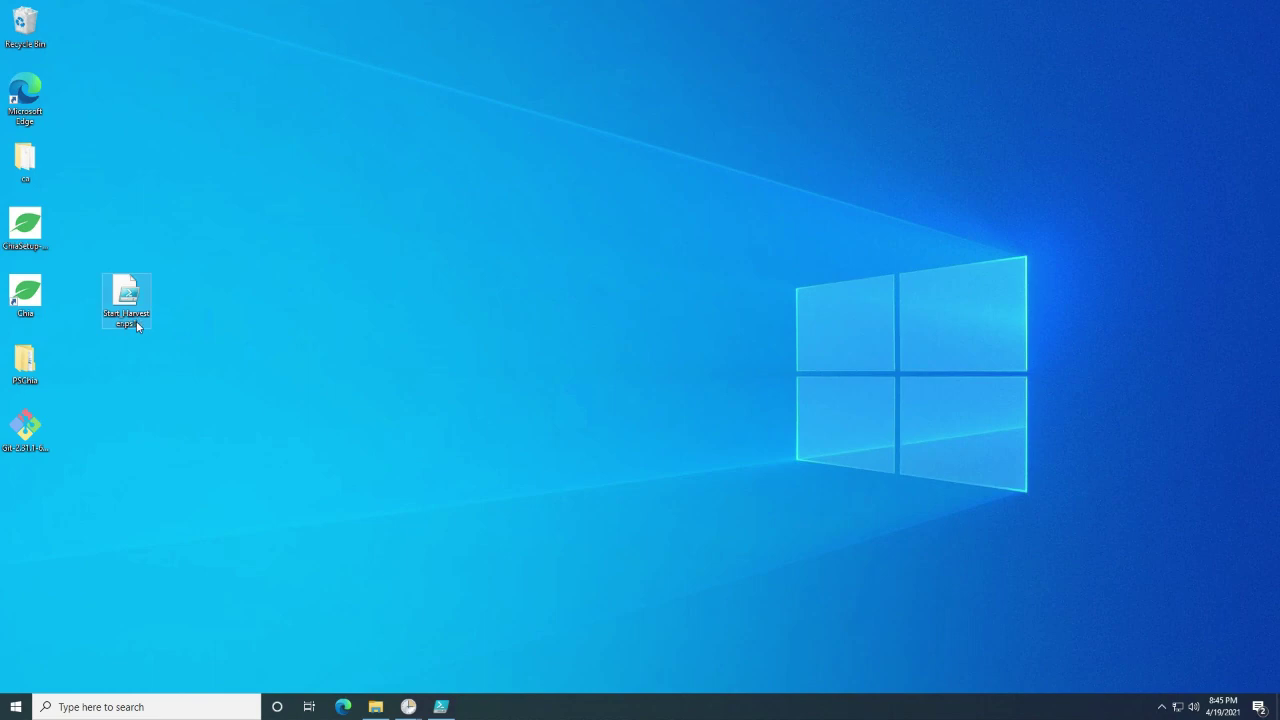
click(129, 318)
key(F2)
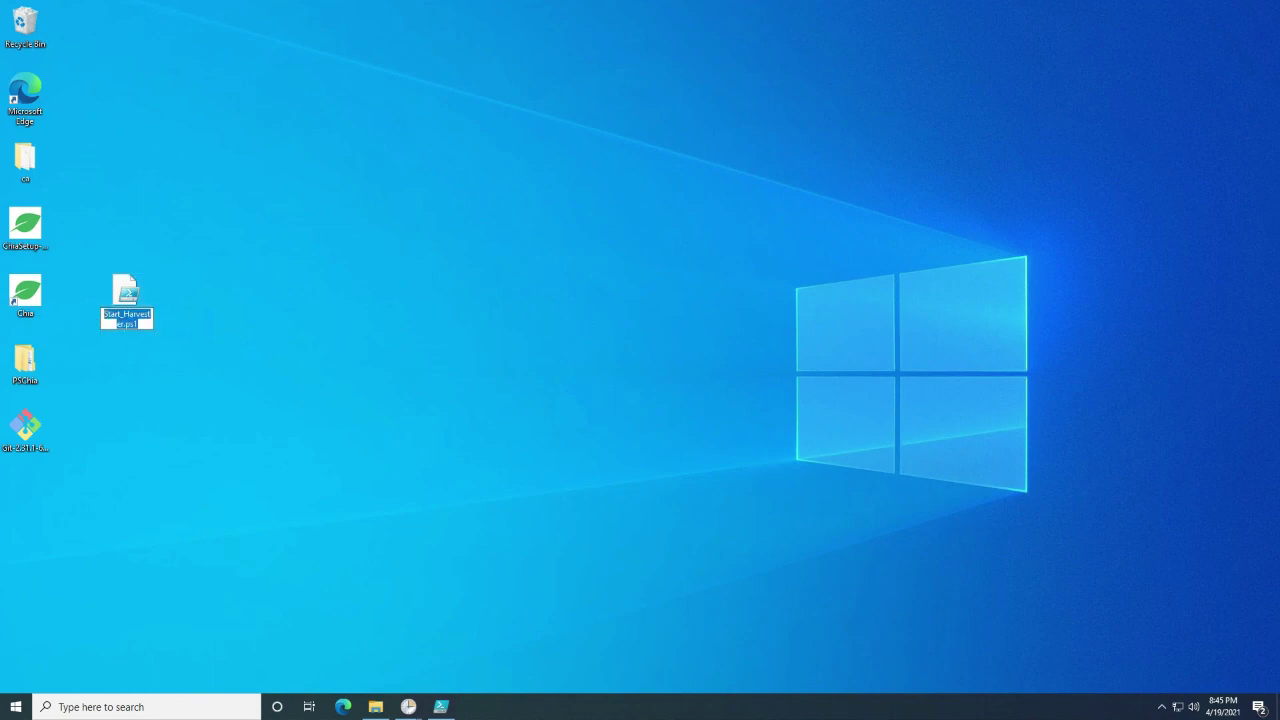
Step: Paste the script name into the arguments and correct its ending to Start_Harvester.ps1
click(408, 706)
mouse_move(388, 659)
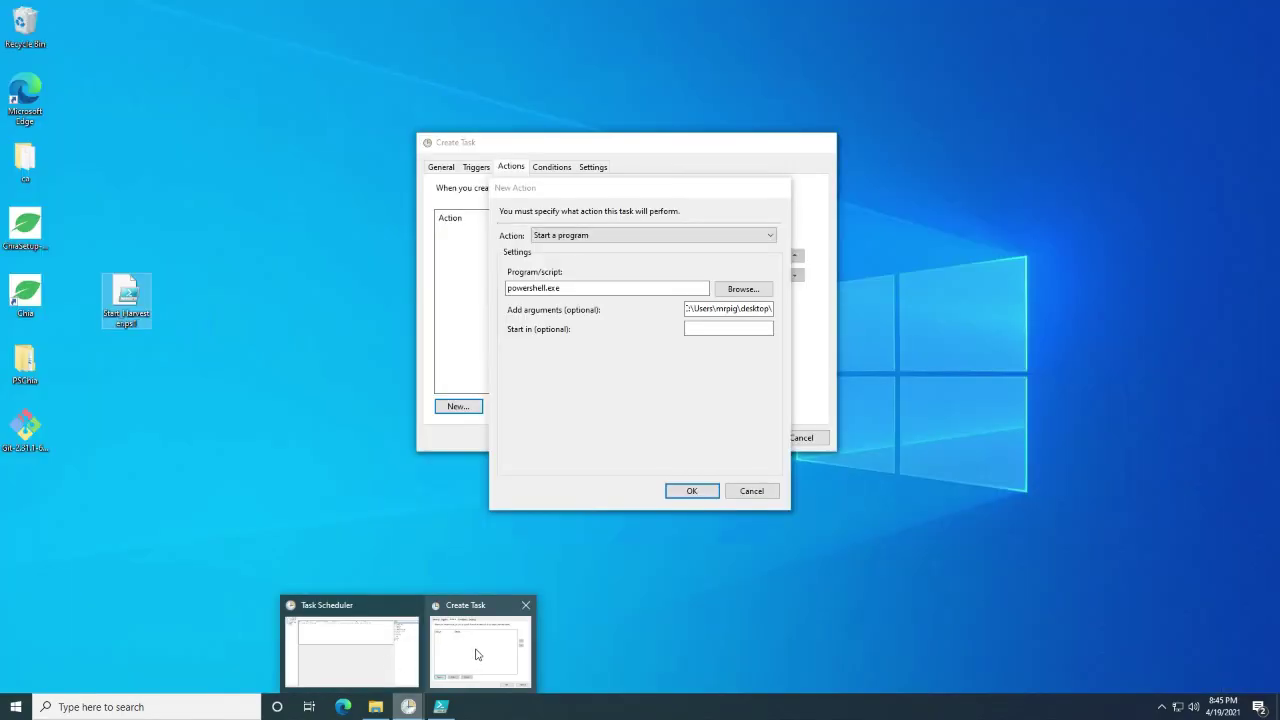
click(465, 652)
click(762, 308)
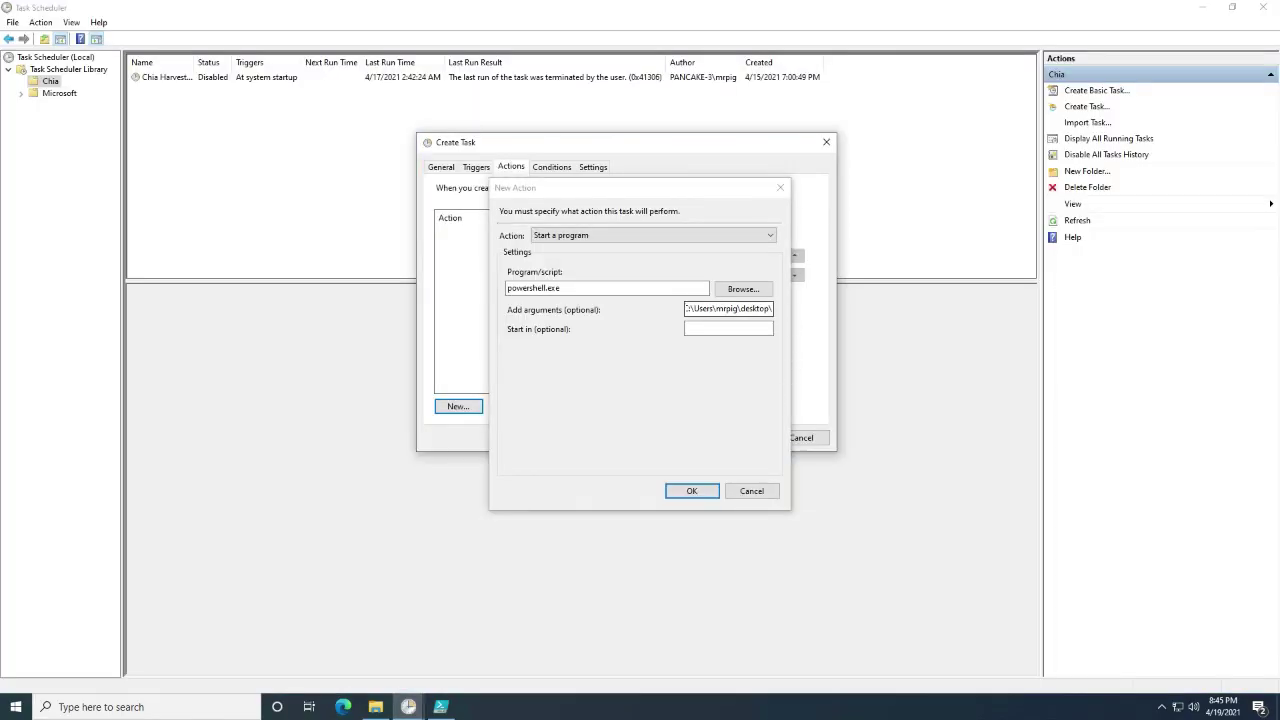
text(Start_Harvester.ps1)
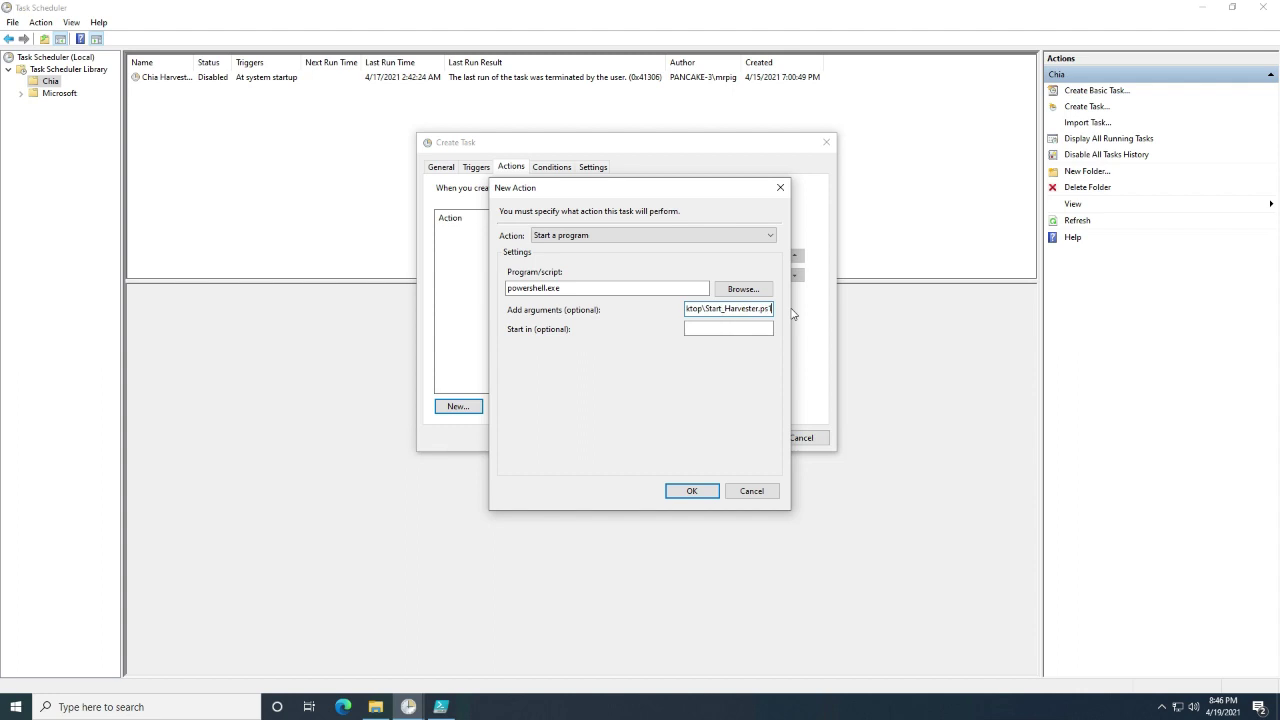
key(BackSpace)
key(BackSpace)
key(BackSpace)
key(BackSpace)
text(r.ps1)
drag(766, 308, 737, 309)
Step: Confirm the powershell.exe action and let the task run without AC power
click(691, 490)
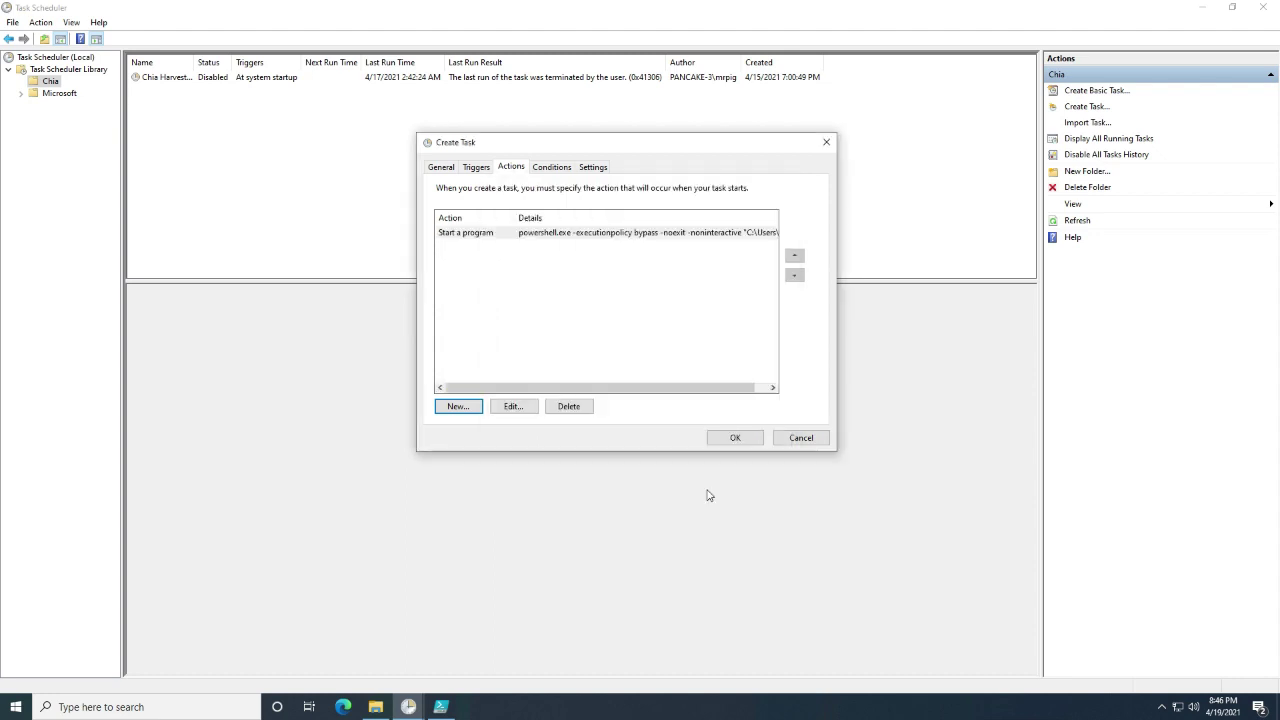
click(551, 168)
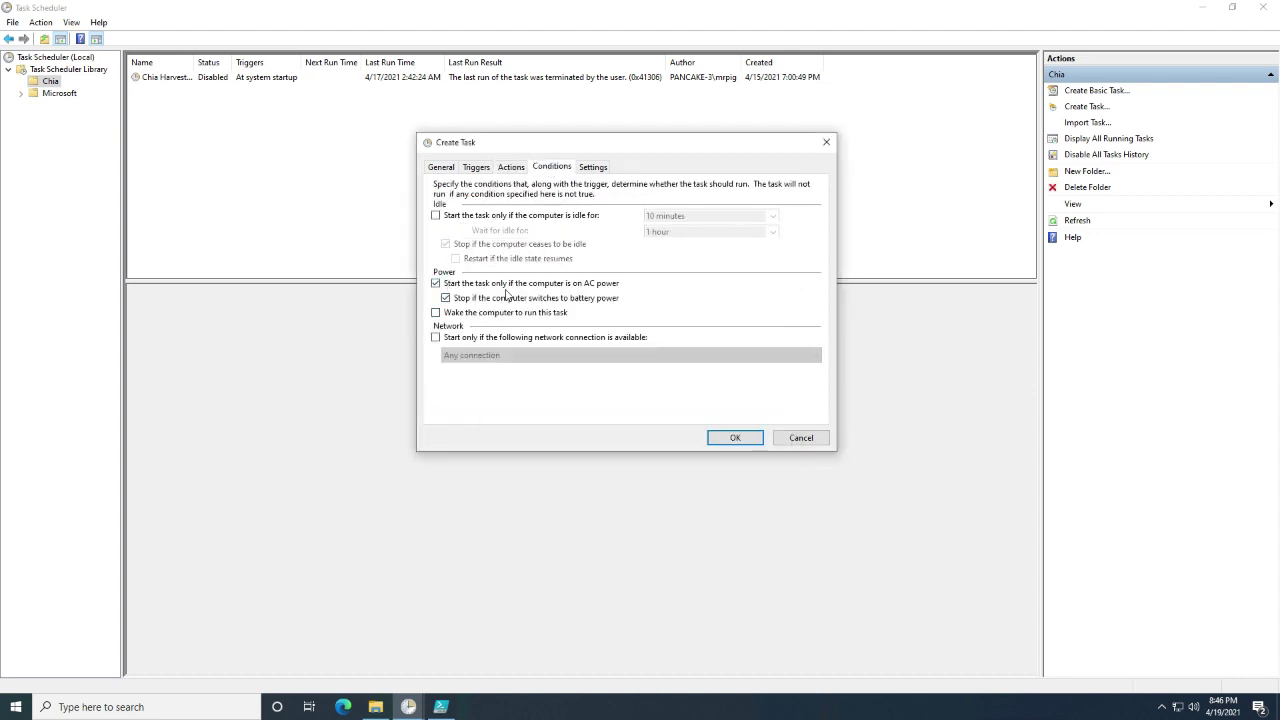
click(436, 284)
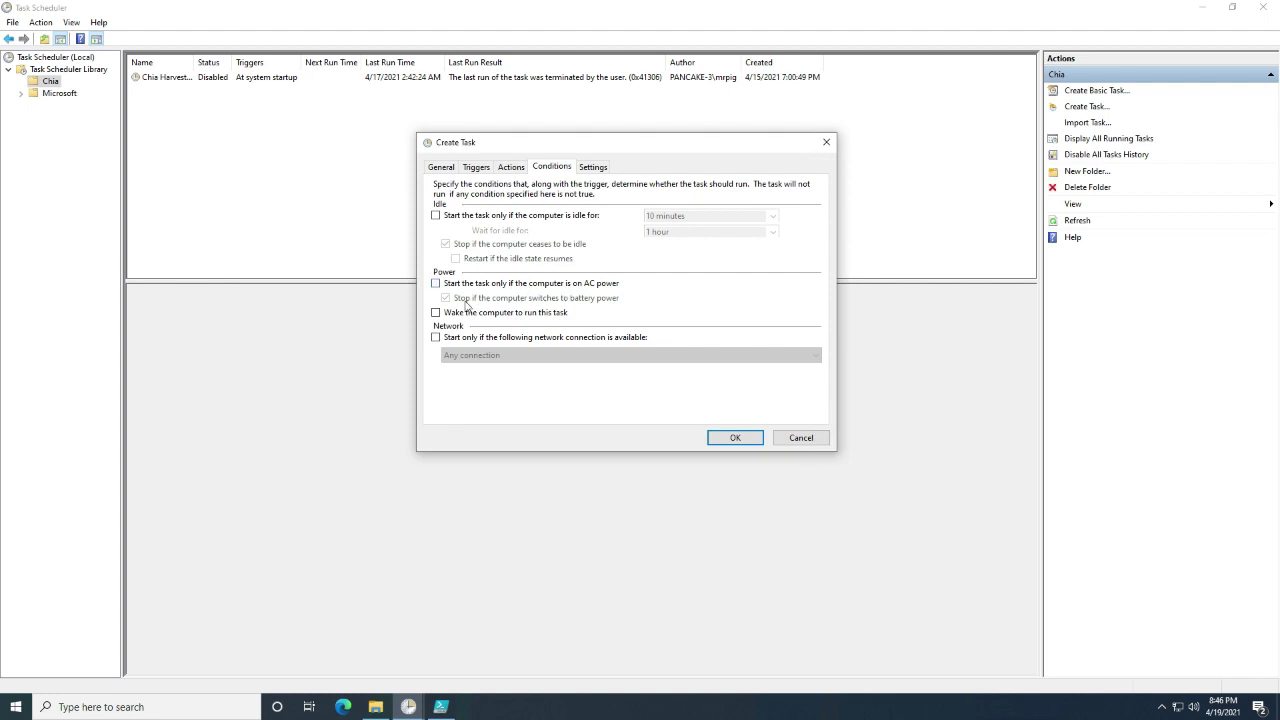
Step: Remove the 3-day run-time limit and save the task with the account password
click(586, 167)
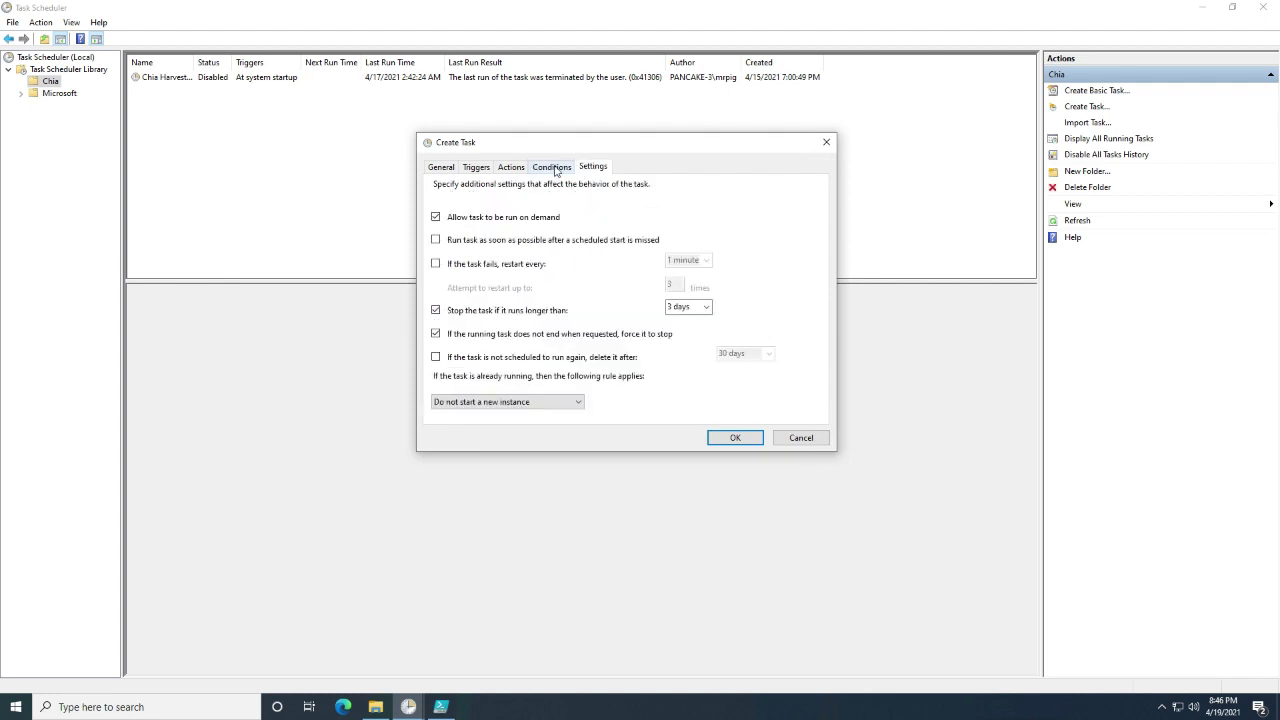
click(436, 310)
drag(526, 146, 503, 189)
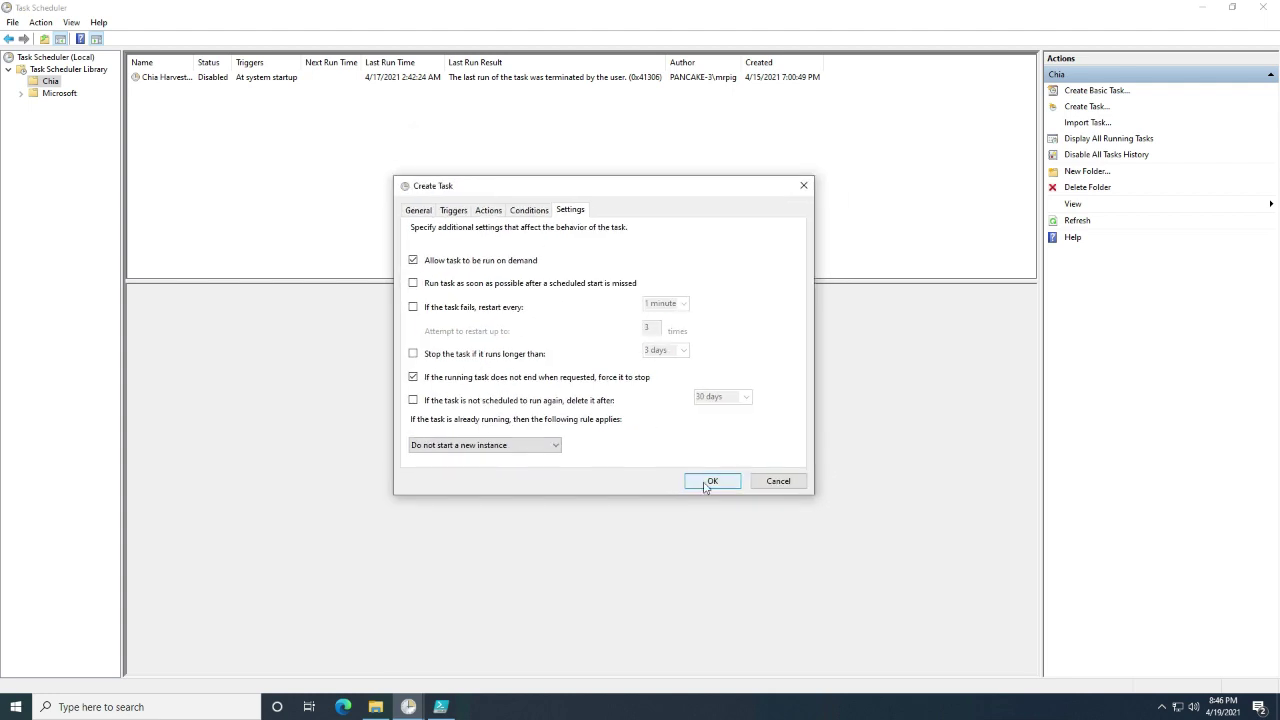
click(707, 484)
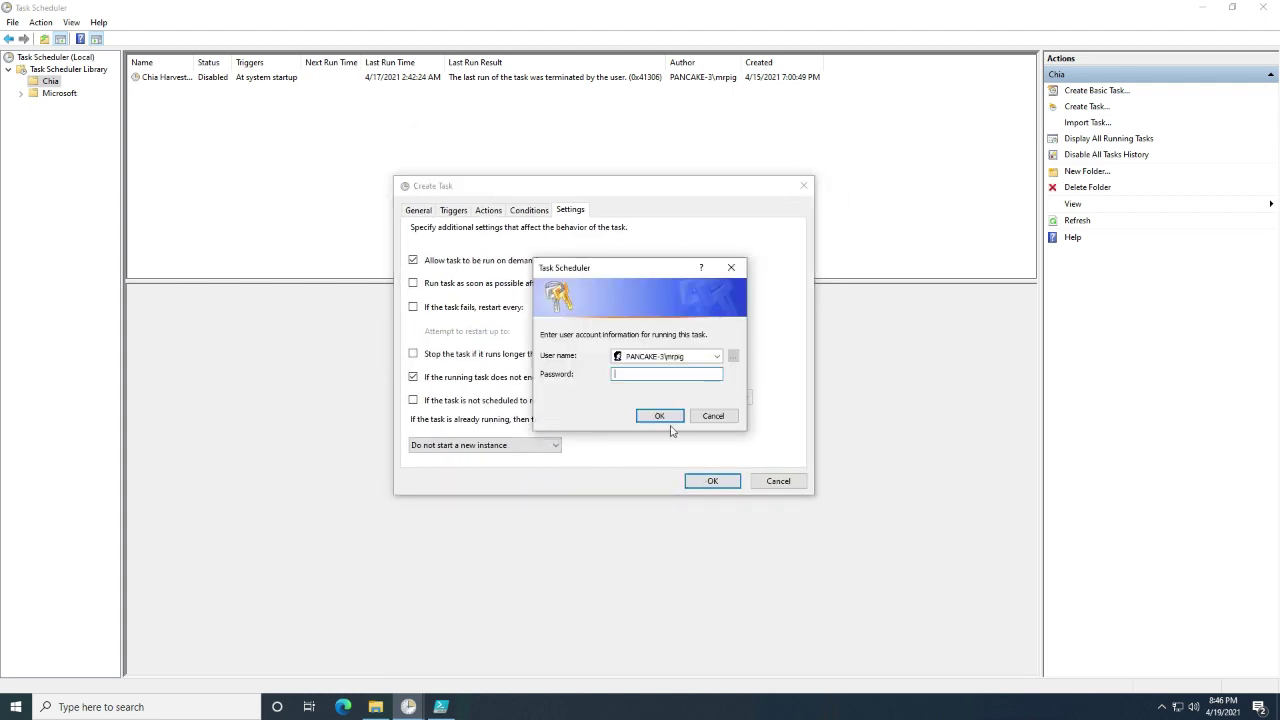
key(Return)
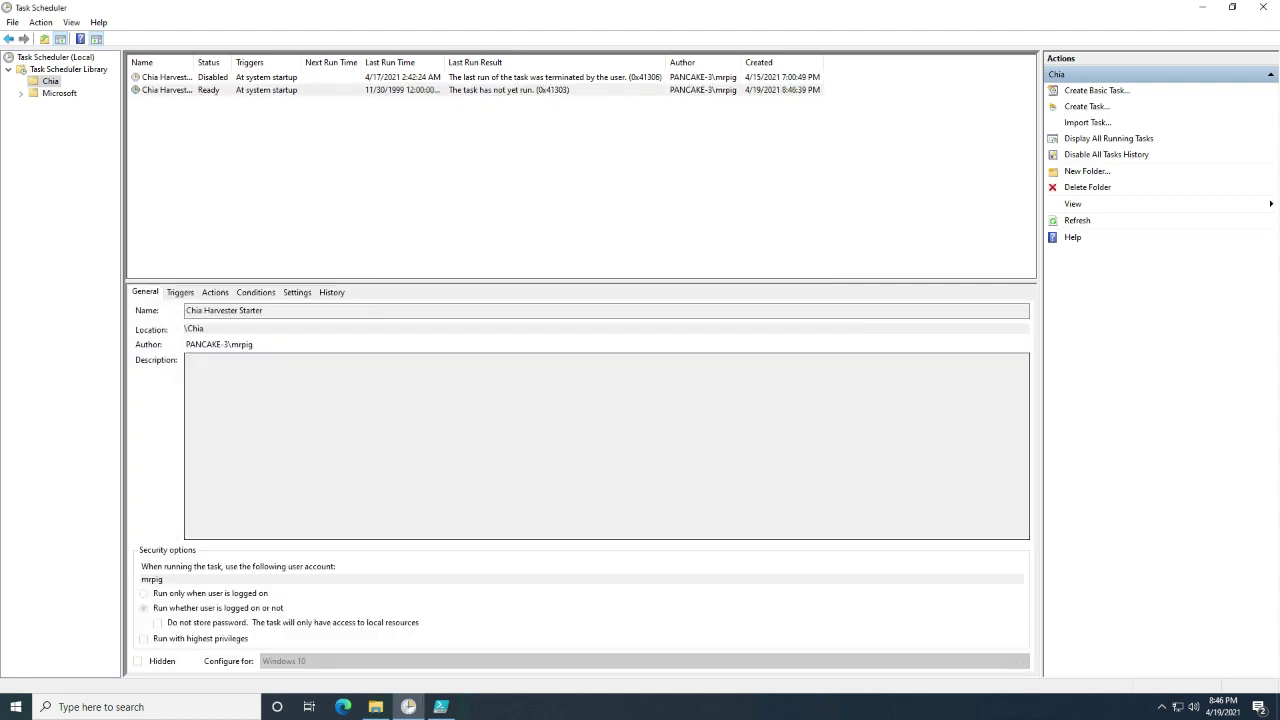
Step: Run the Chia Harvester Starter task manually and widen Status to confirm Running
right_click(162, 92)
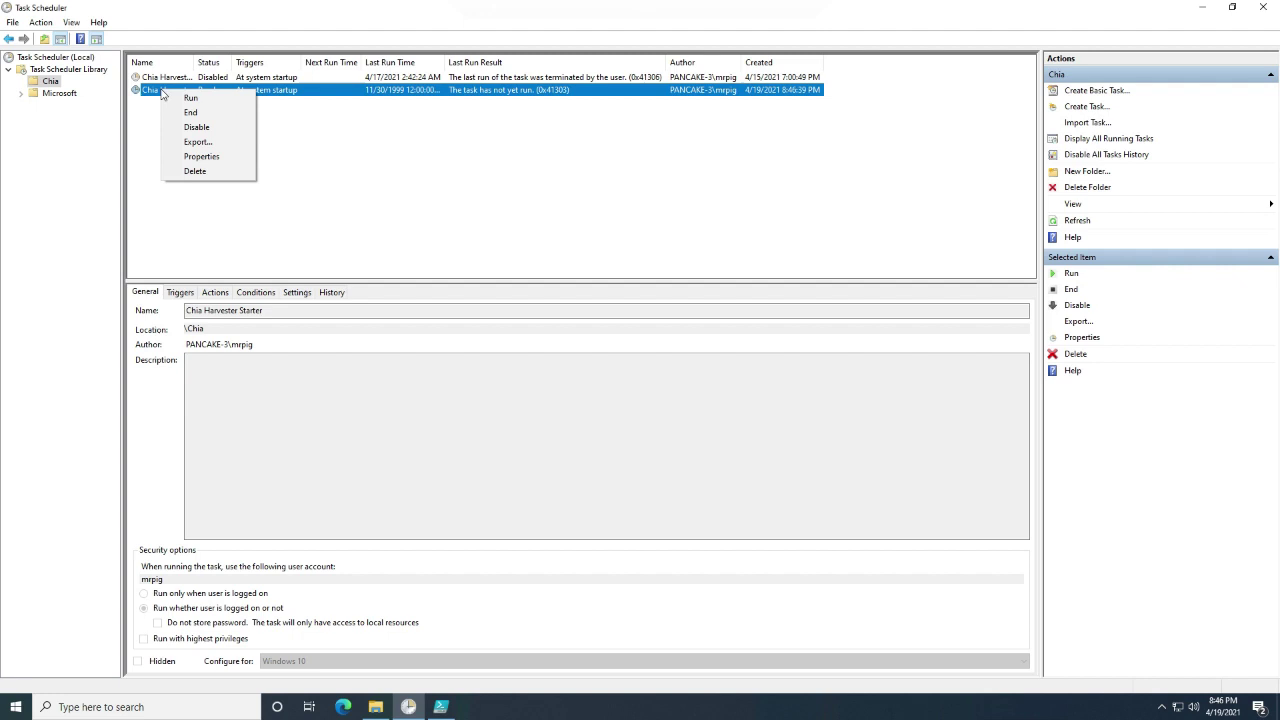
click(177, 99)
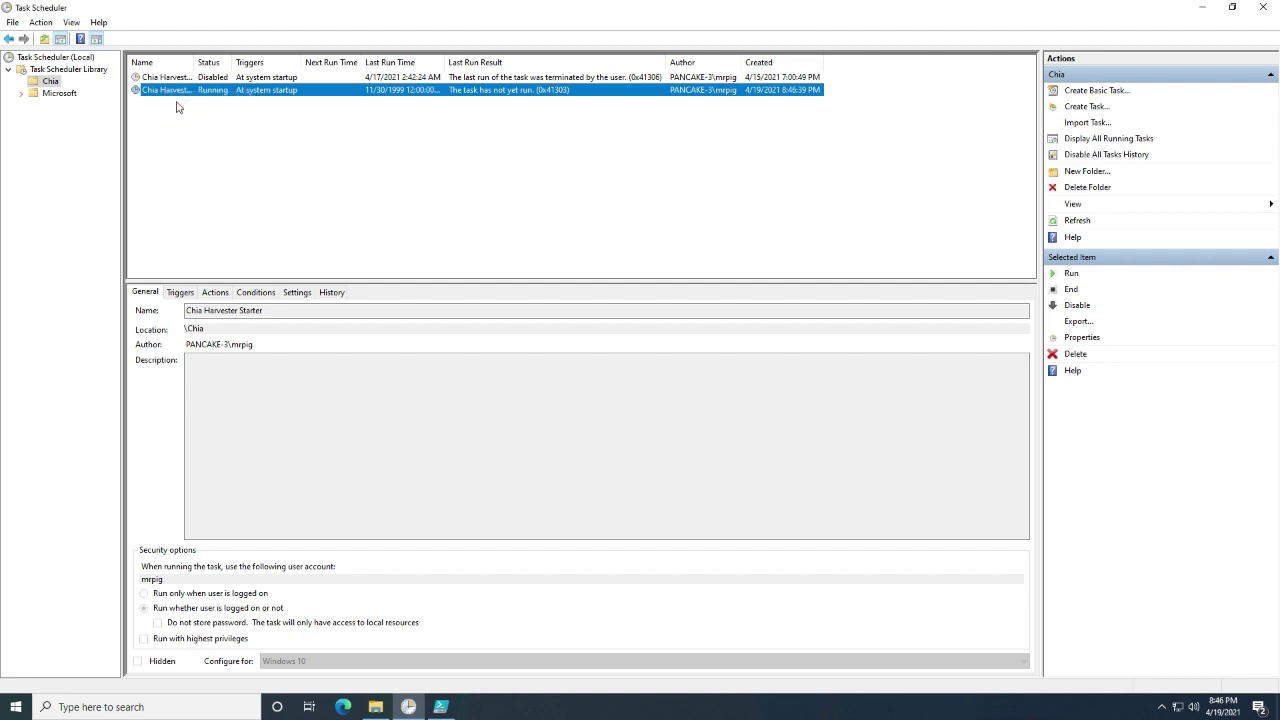
drag(232, 62, 281, 62)
click(284, 126)
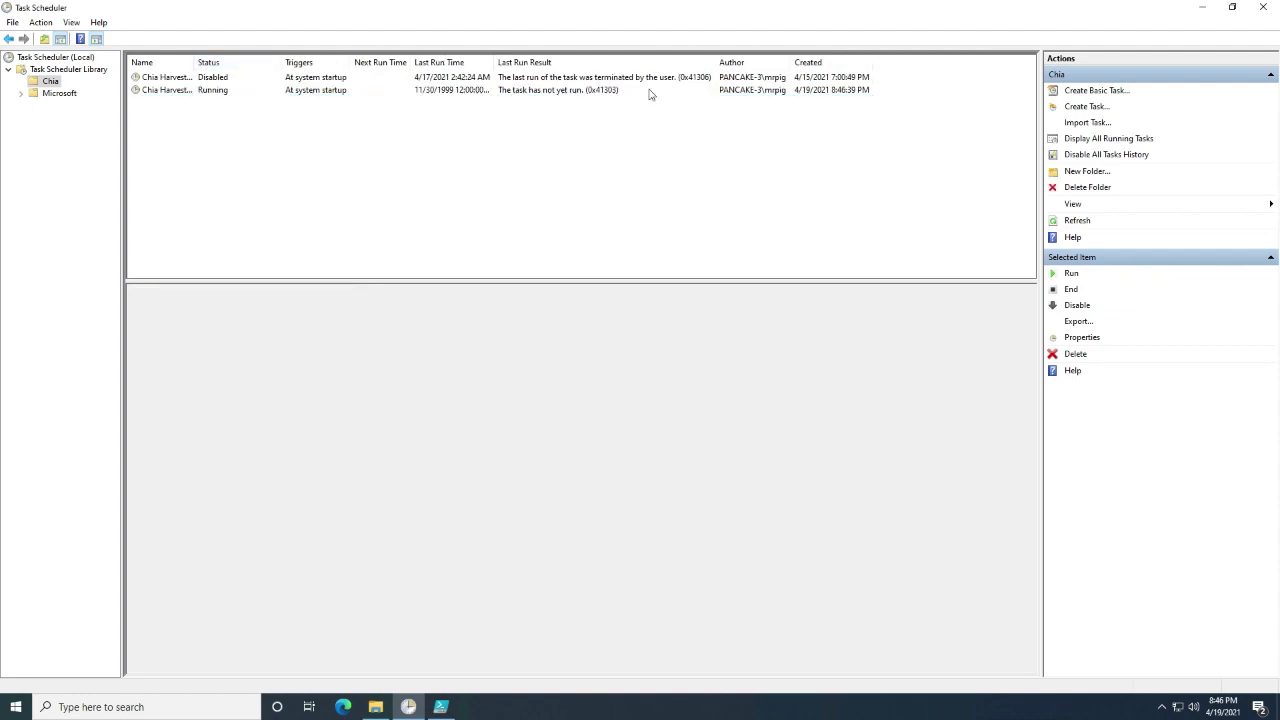
Step: Minimize Task Scheduler and launch Task Manager by searching 'task'
click(1201, 9)
click(604, 504)
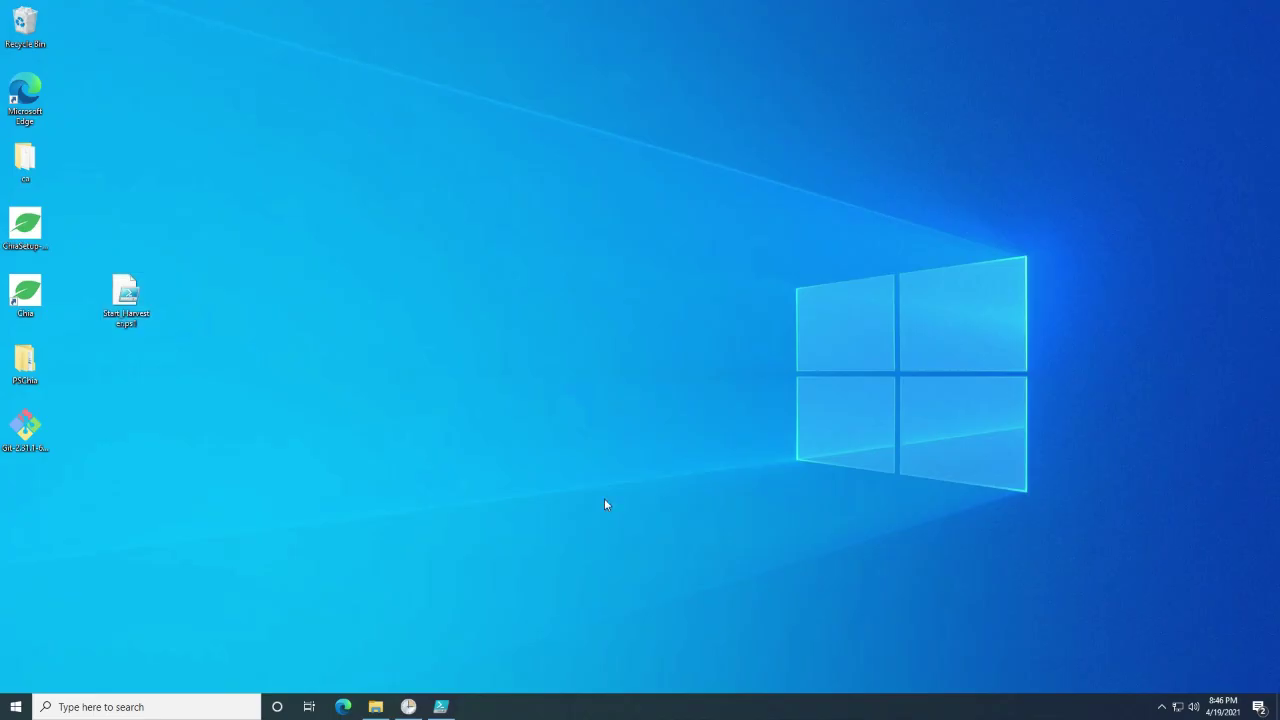
key(super)
text(task)
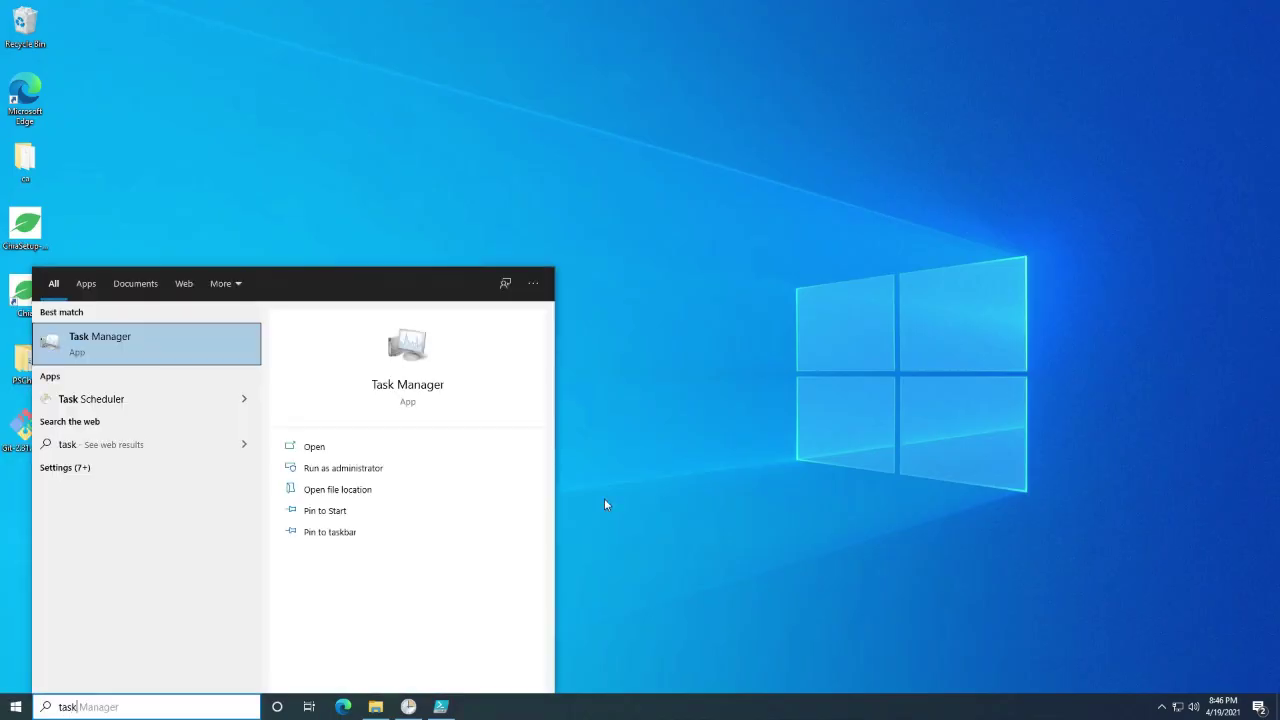
key(Return)
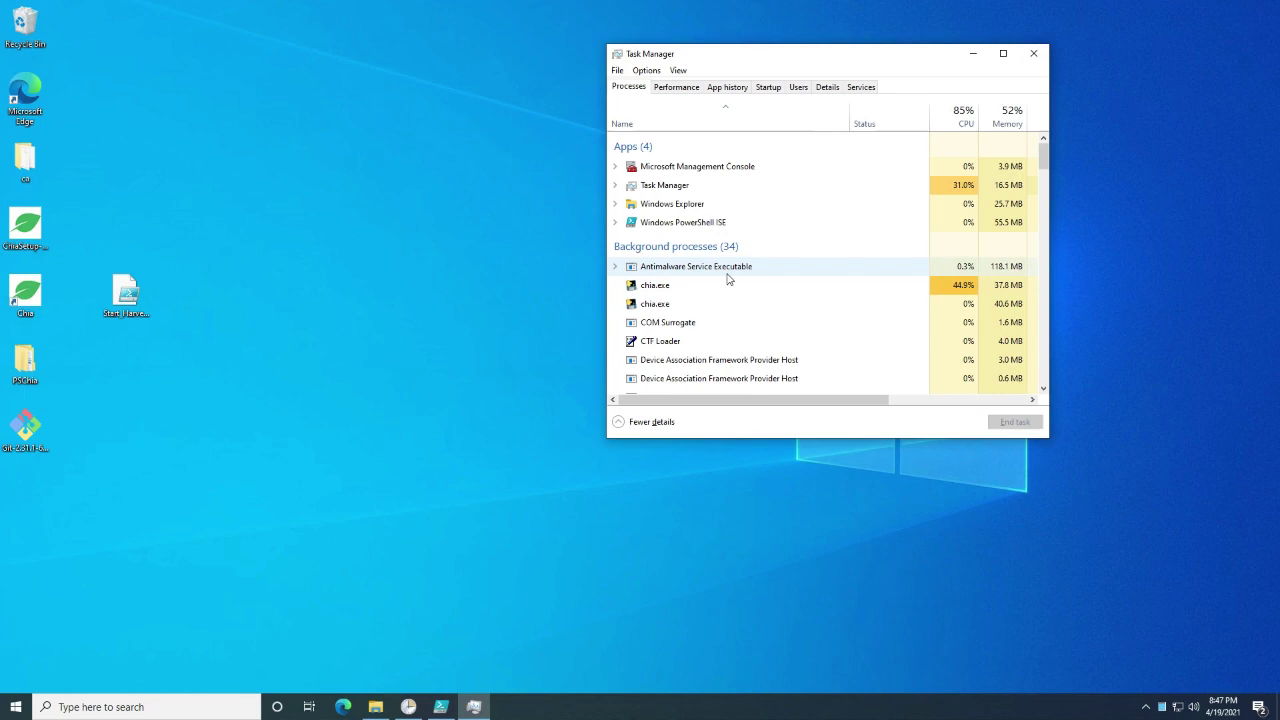
Step: Find start_harvester.exe running among the background processes
scroll(726, 280, down, 2)
scroll(726, 285, down, 6)
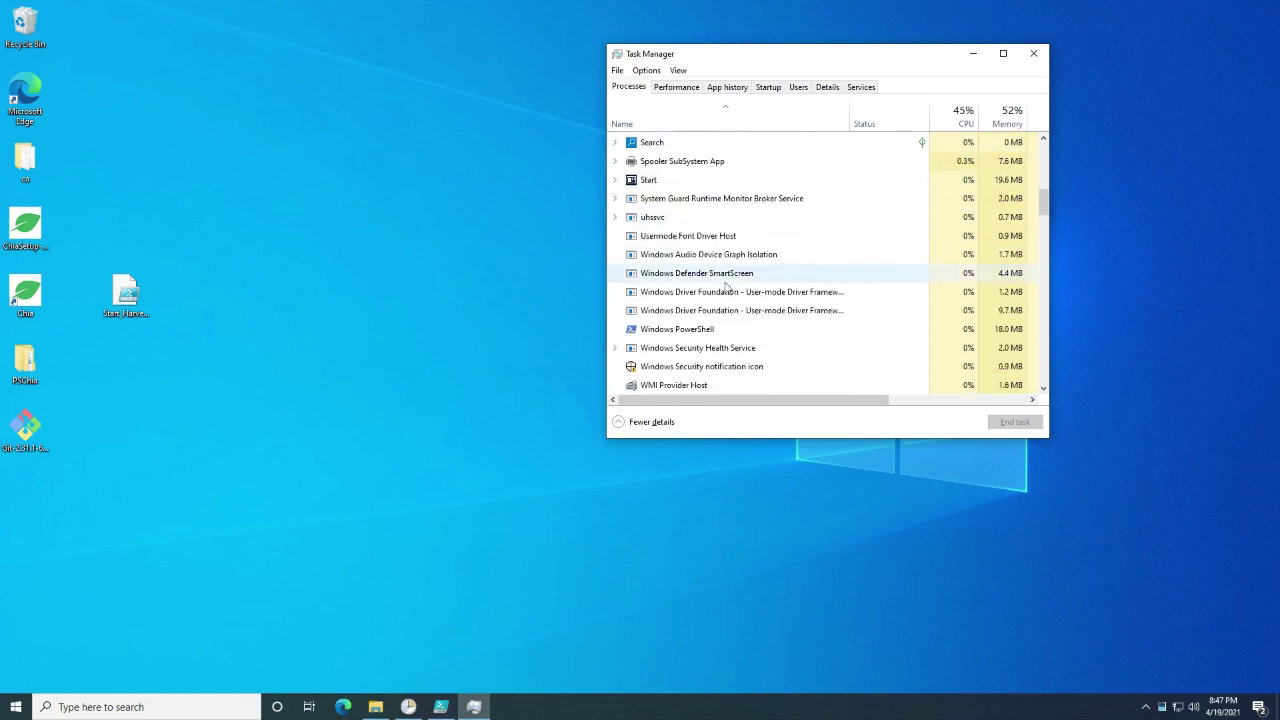
scroll(726, 287, down, 3)
scroll(700, 335, up, 4)
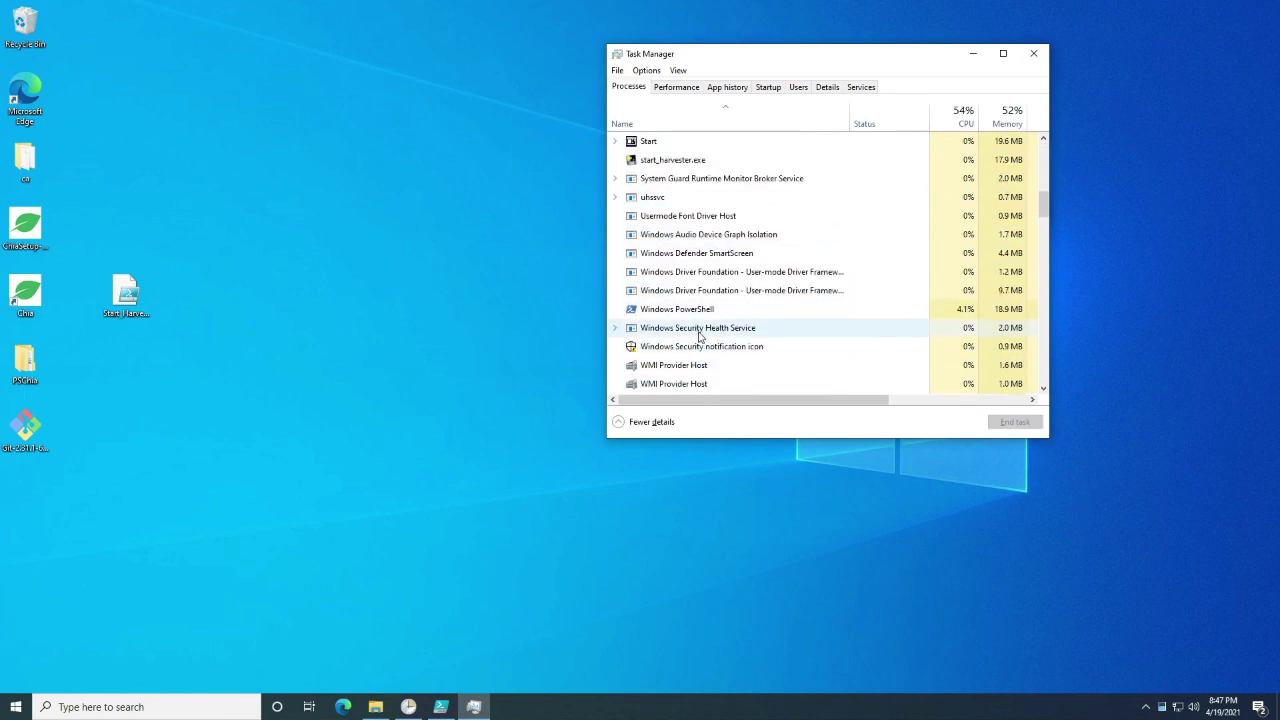
click(530, 128)
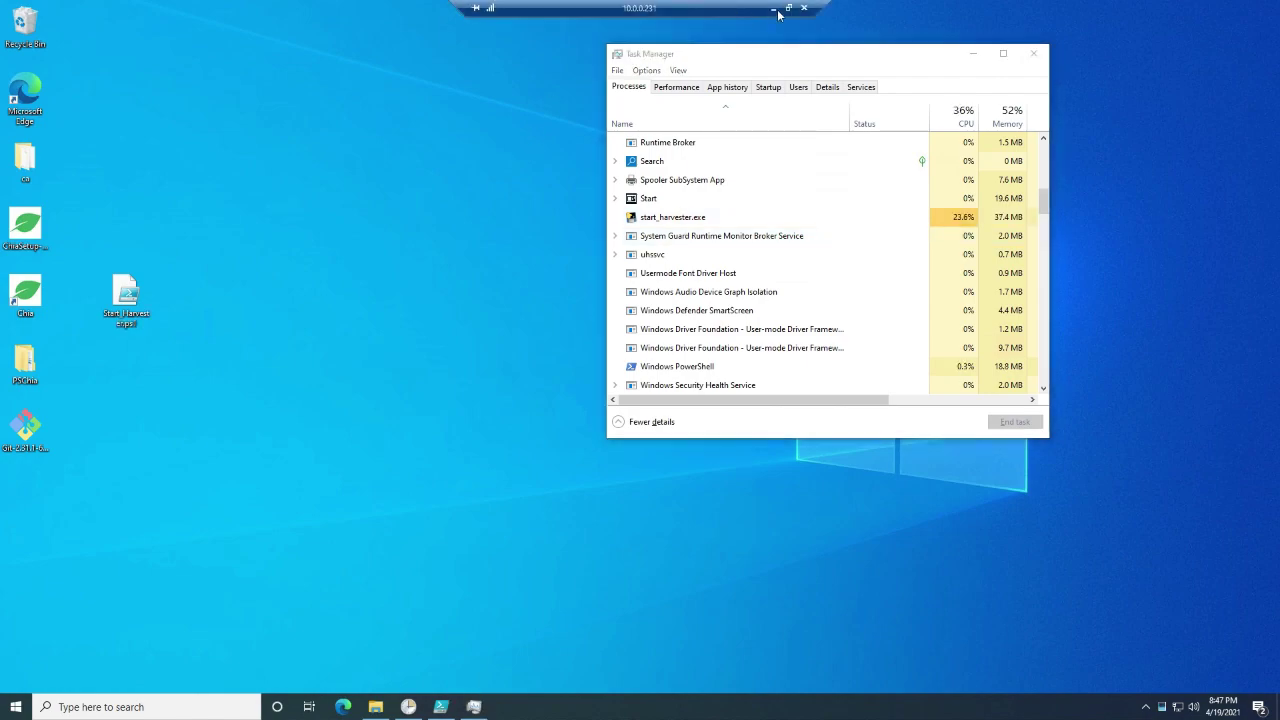
Step: Switch to the host desktop and force-reload the Chia Blockchain app
click(781, 17)
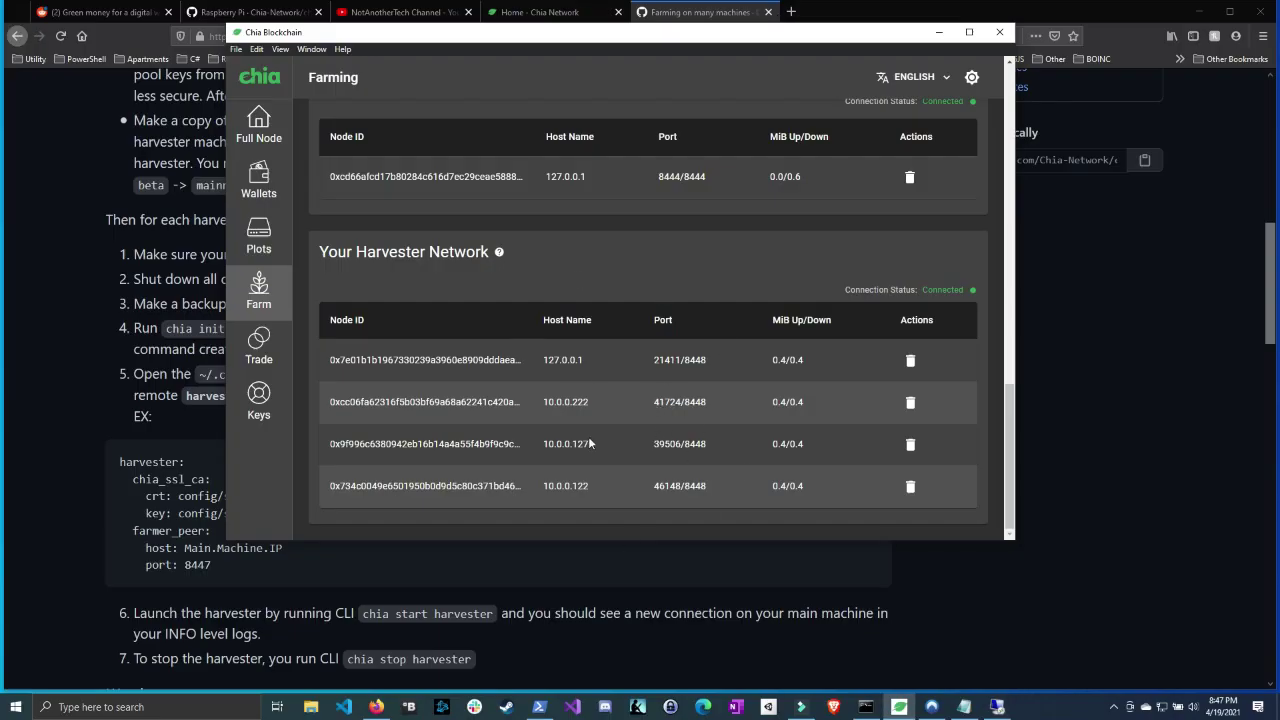
click(289, 50)
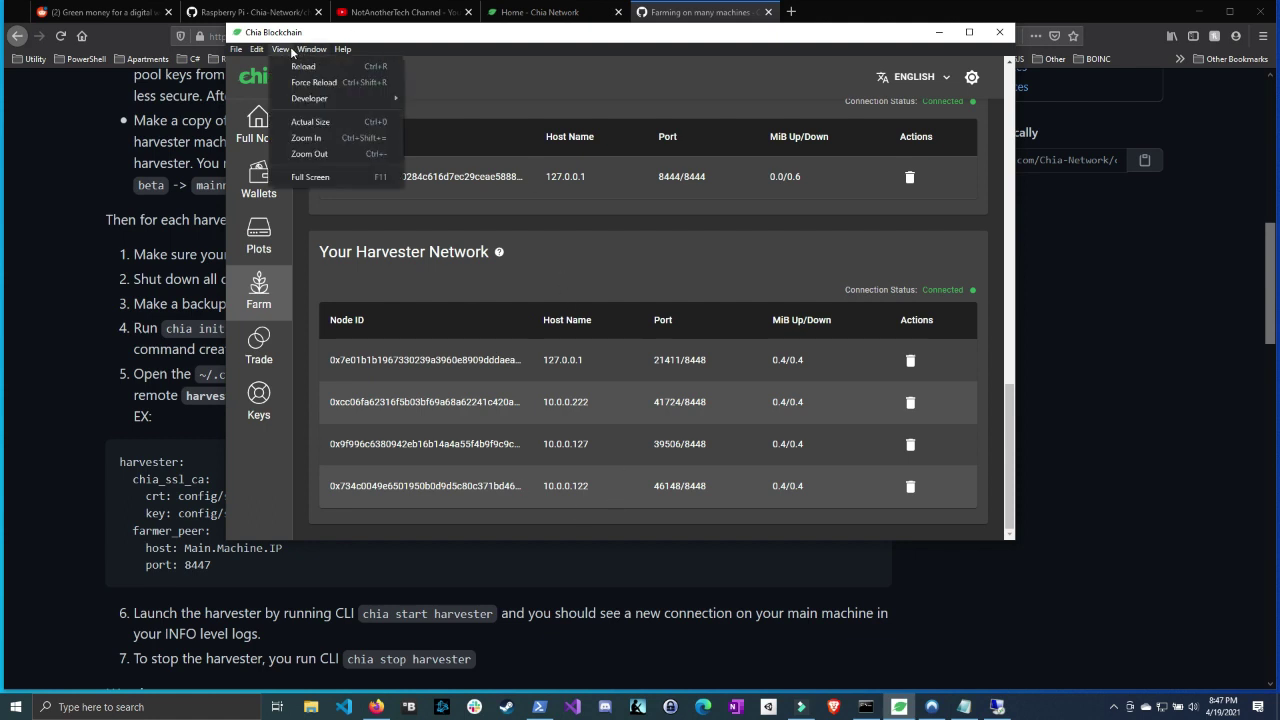
click(300, 82)
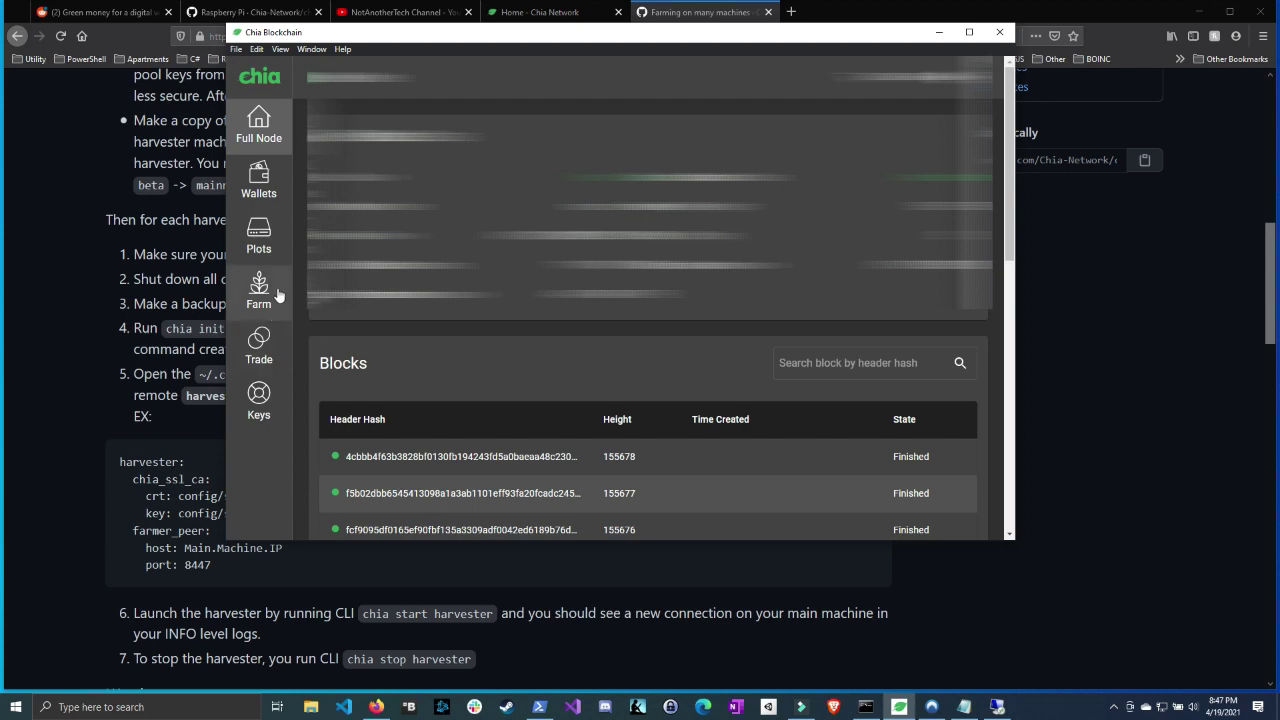
Step: On the Farm page, show advanced options and highlight harvester 10.0.0.231
click(279, 295)
scroll(623, 334, down, 10)
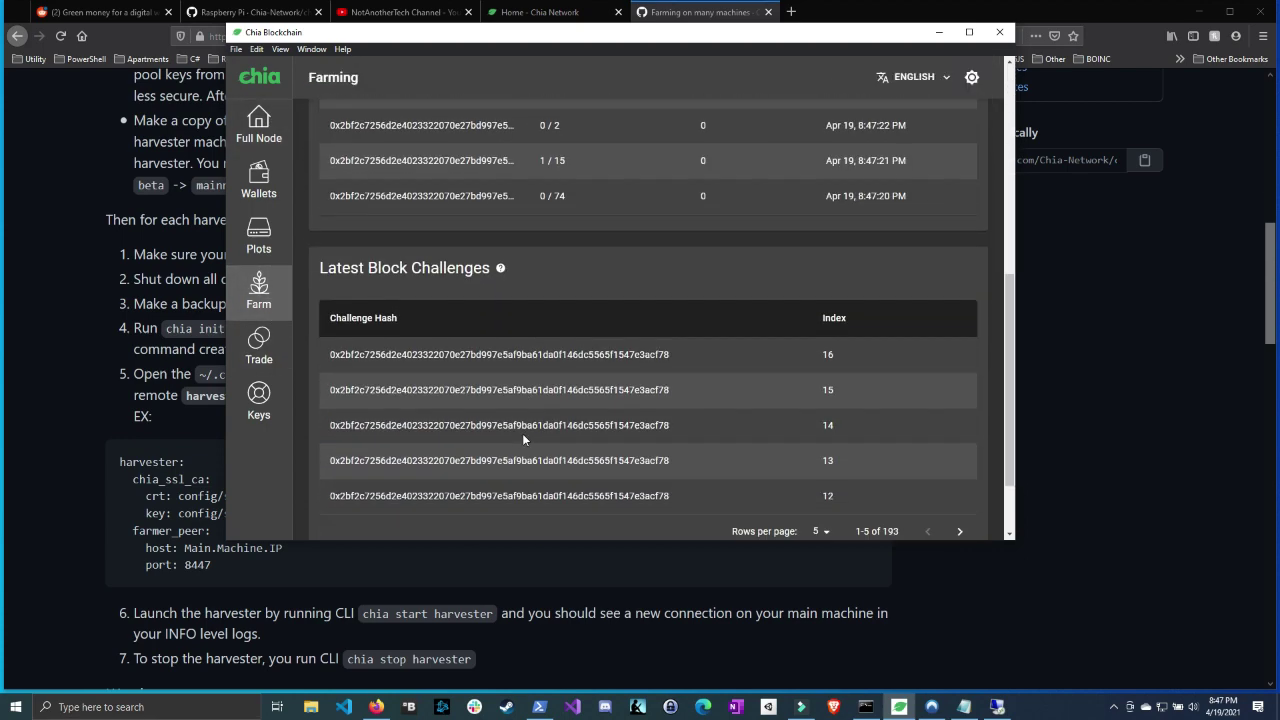
click(351, 517)
scroll(577, 418, down, 5)
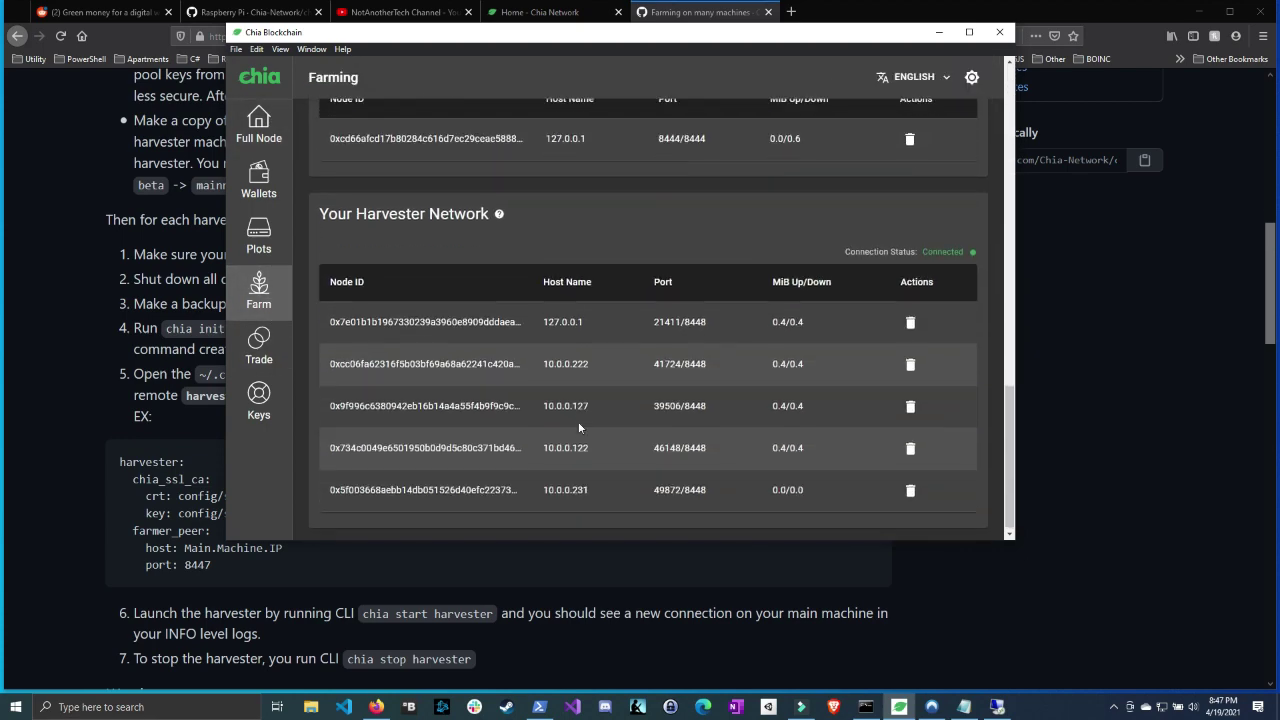
drag(541, 486, 613, 490)
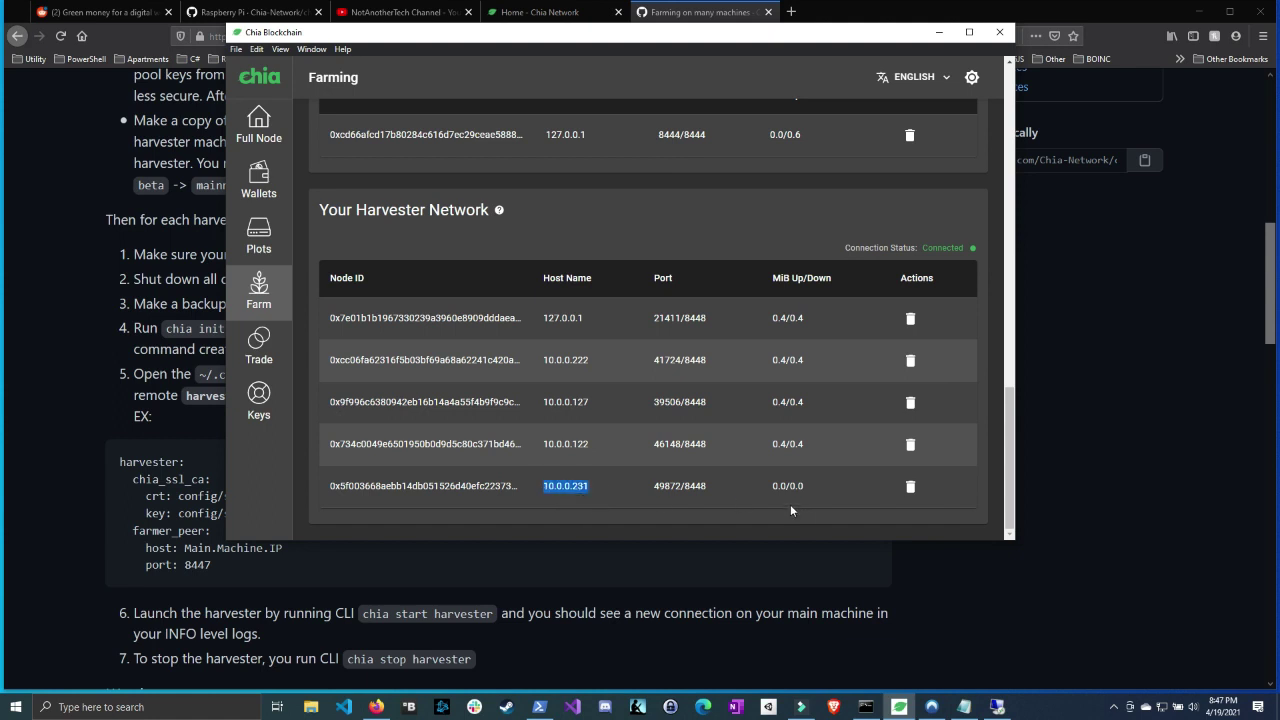
Step: Restart the 10.0.0.231 machine from its Start menu power options
click(999, 708)
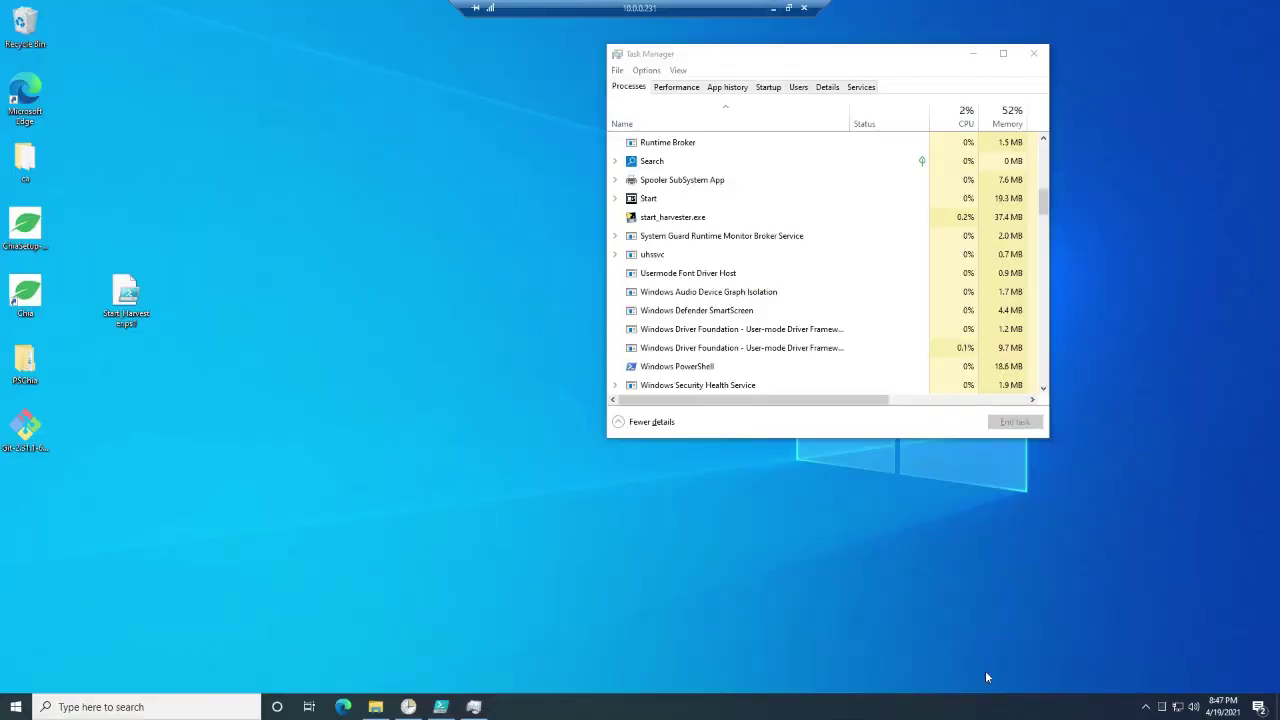
click(16, 705)
click(48, 674)
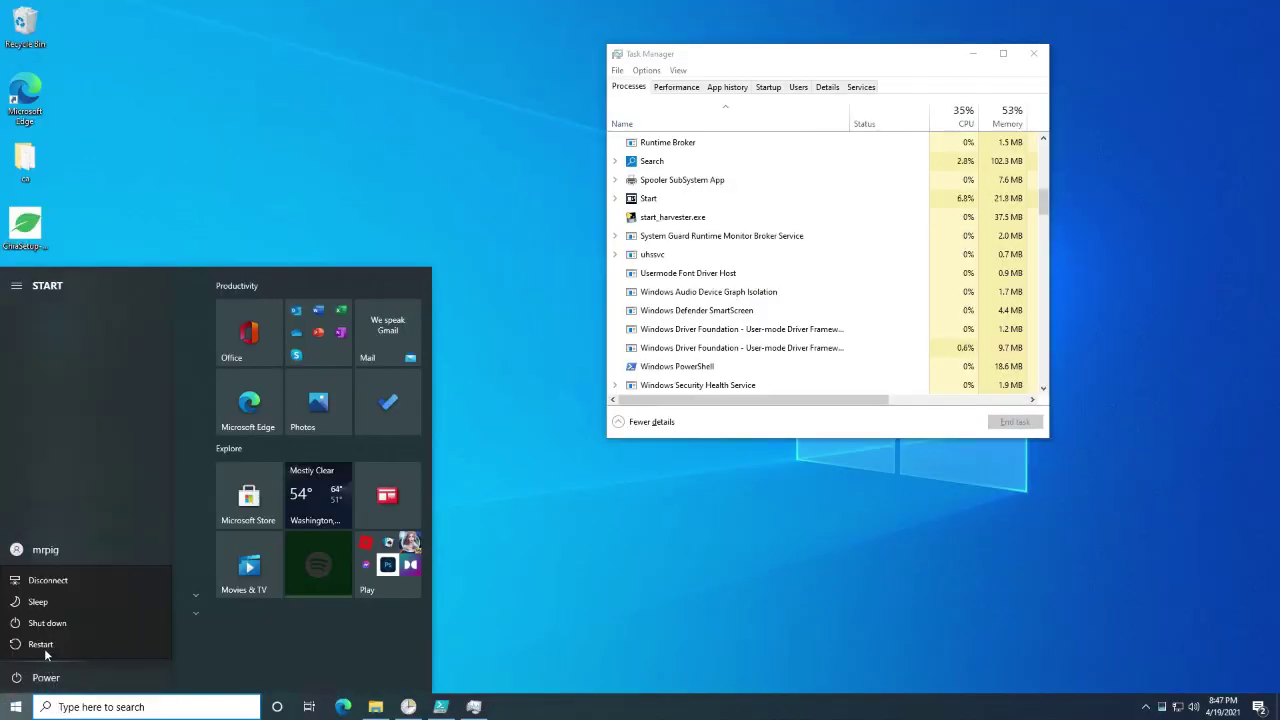
click(42, 645)
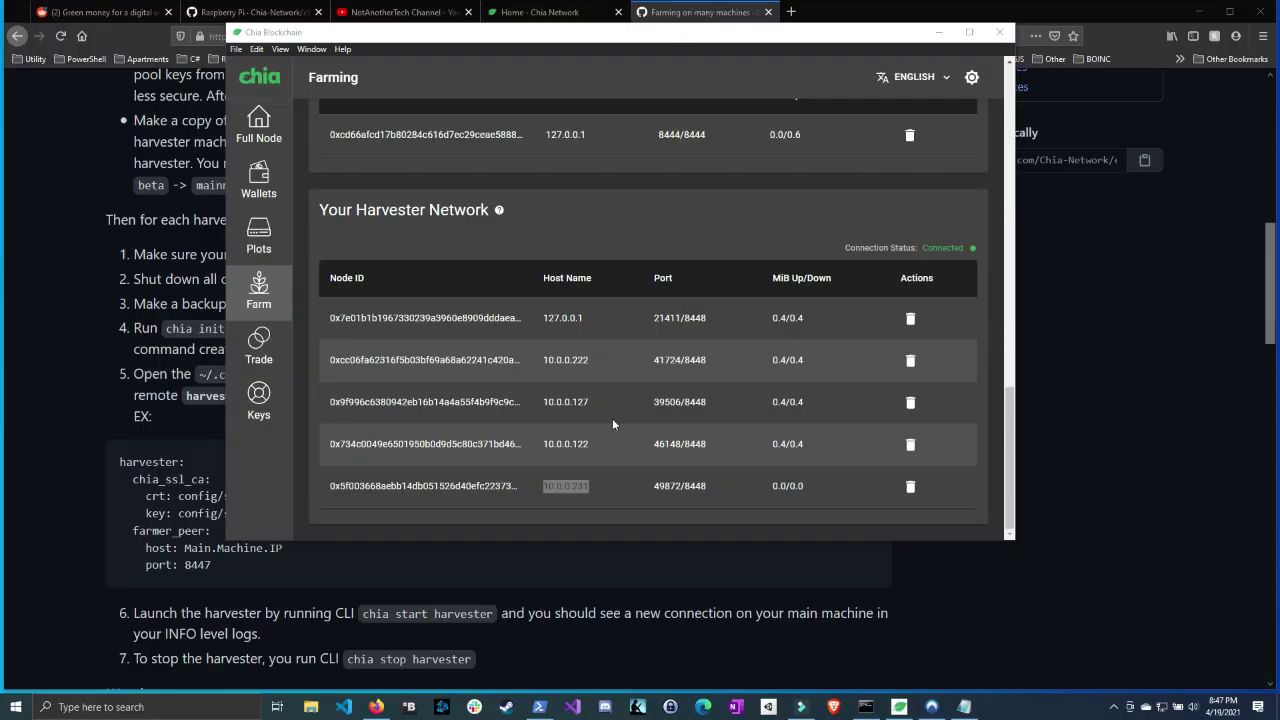
Step: Return to the local Chia window and check 10.0.0.231 left the Harvester Network
click(571, 468)
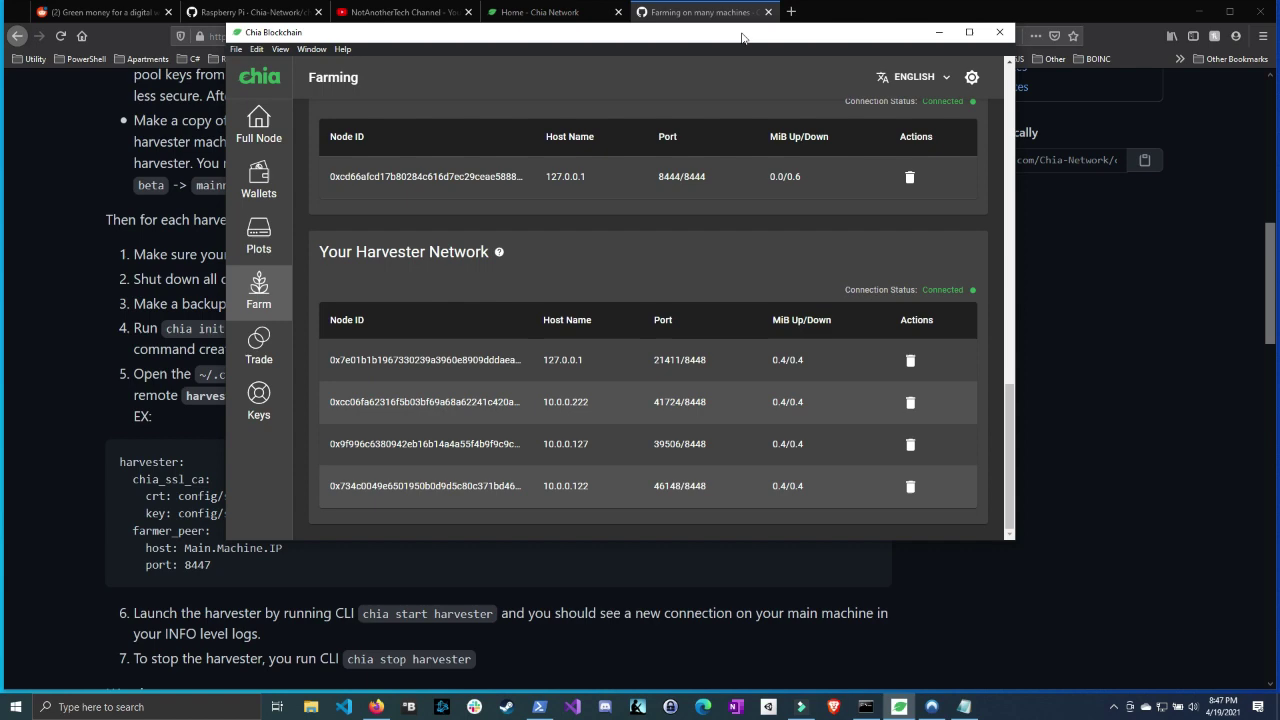
drag(742, 37, 787, 40)
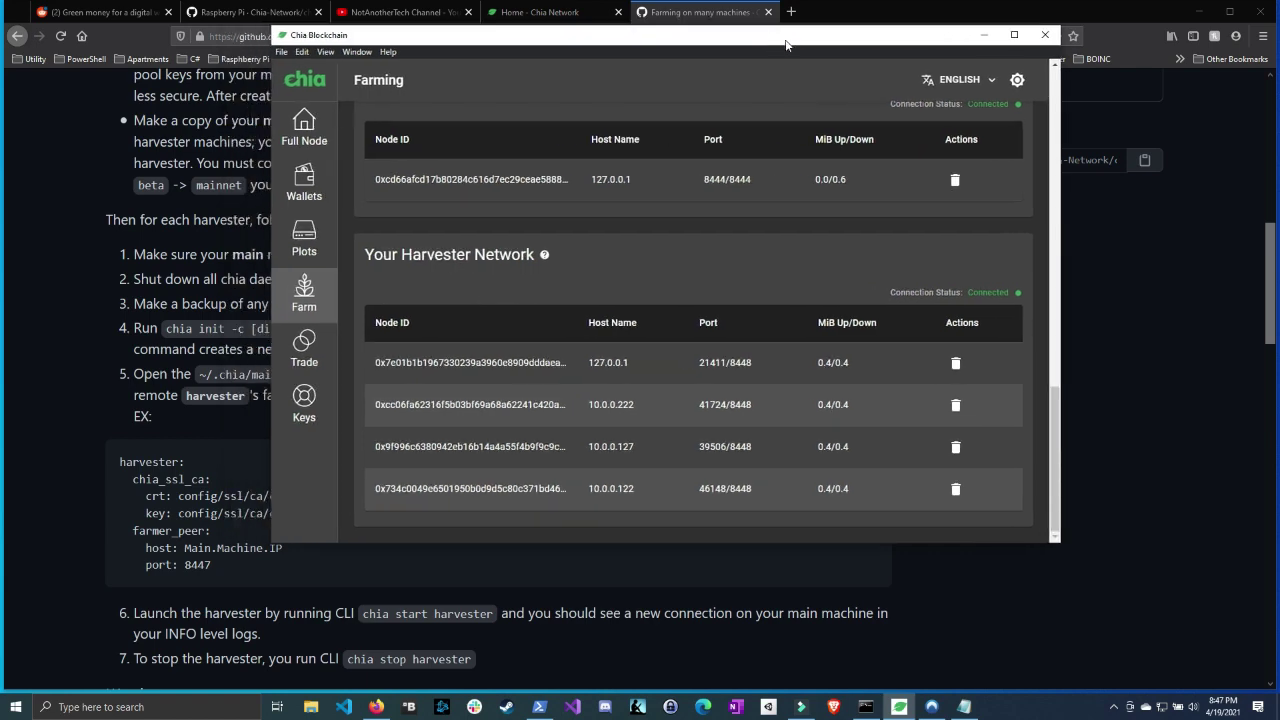
Step: Clear the PowerShell screen with cls, then minimize and restore the window
click(540, 693)
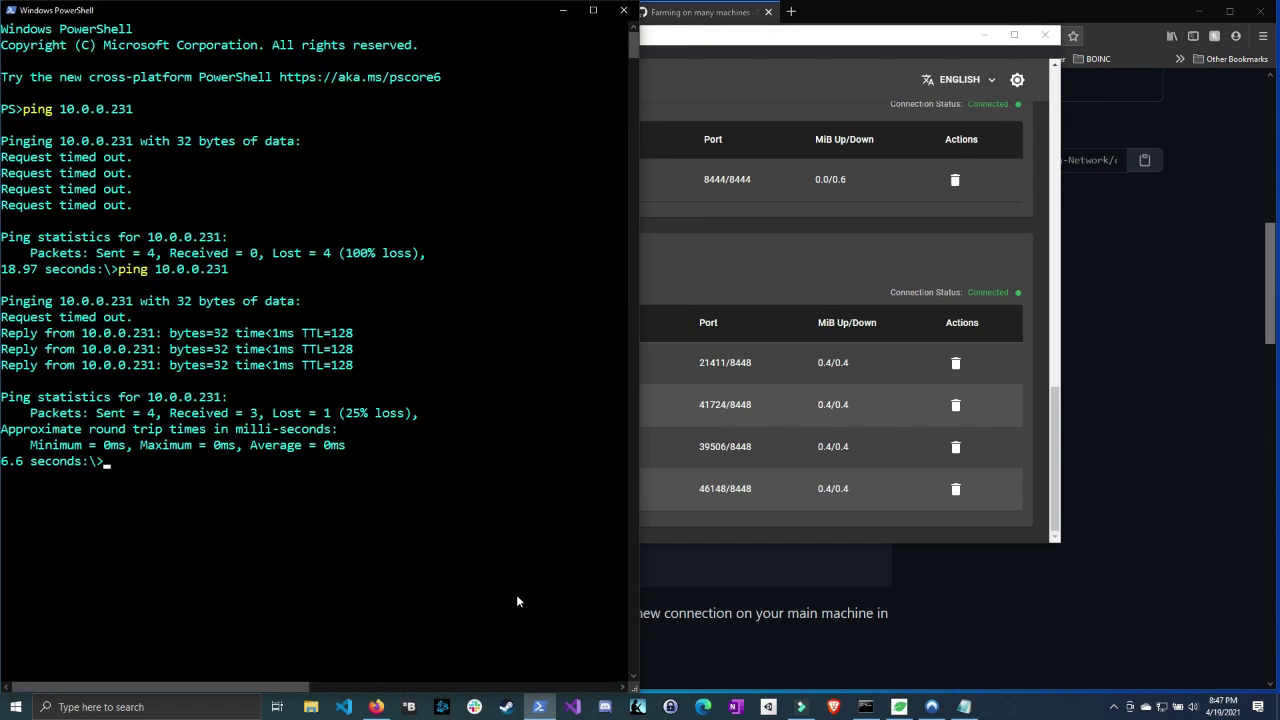
text(cls)
key(Return)
key(super+Down)
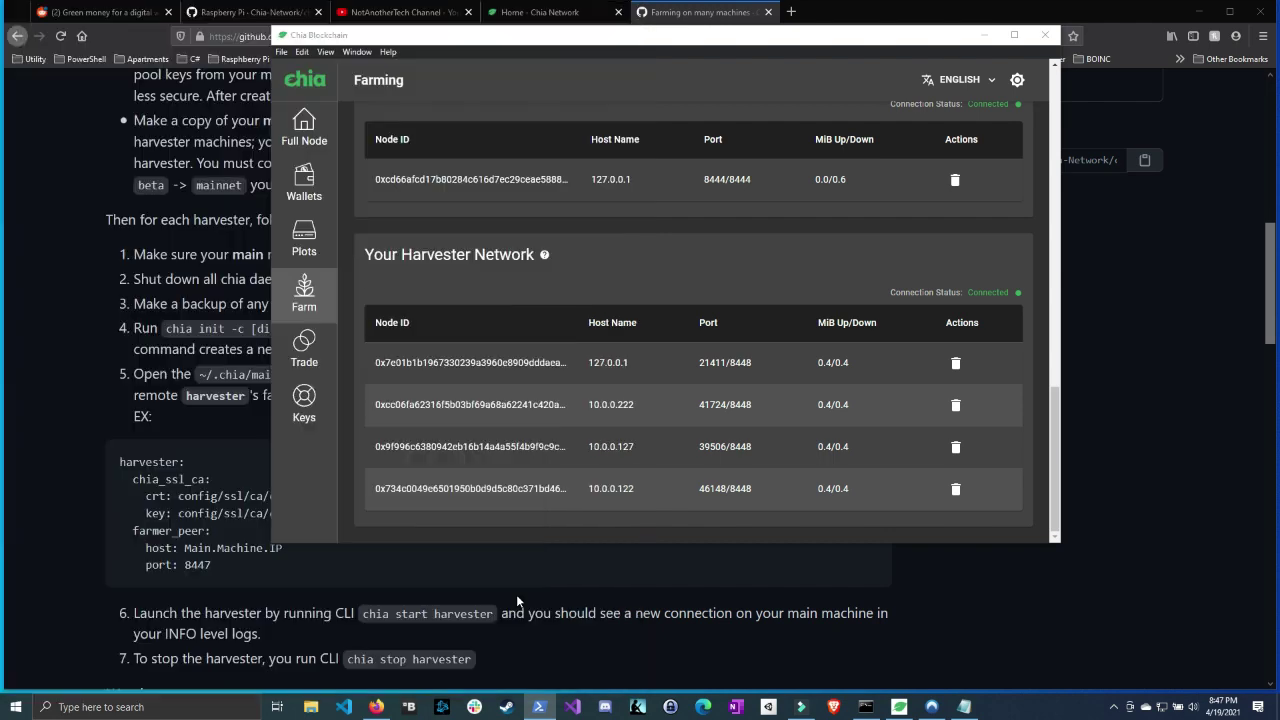
key(alt+Tab)
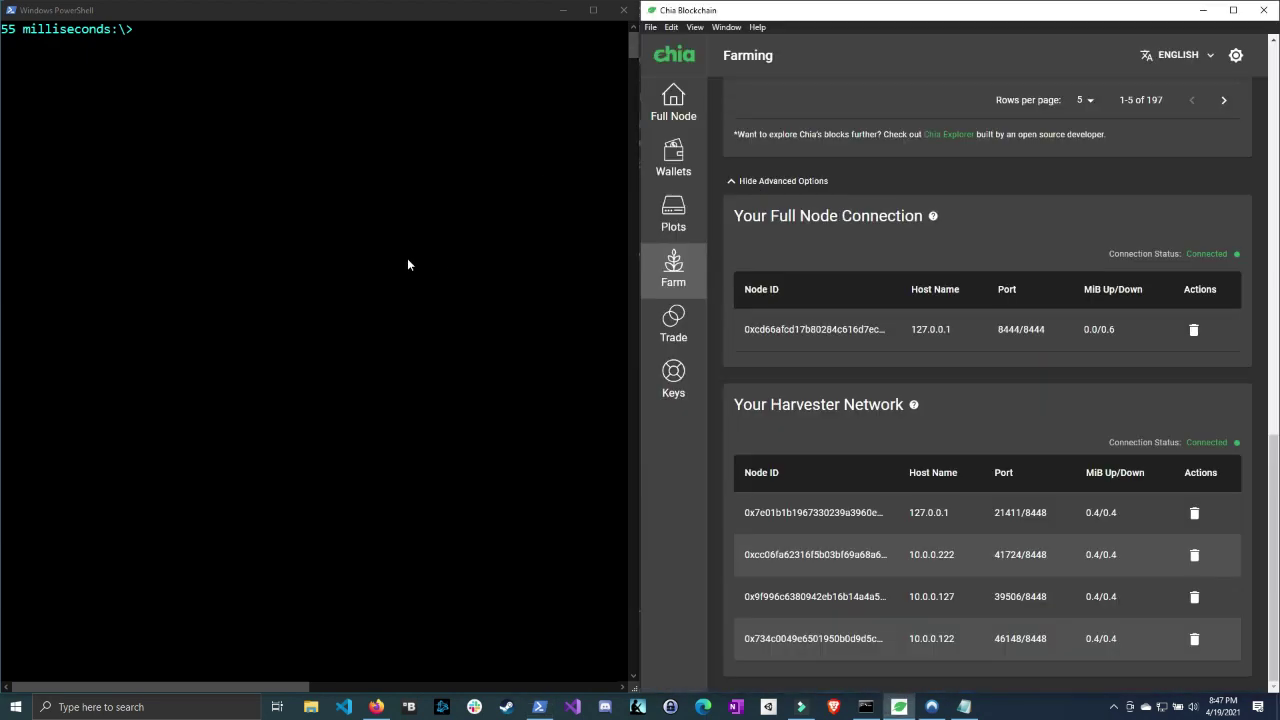
Step: Ping 10.0.0.231, stopping and rerunning until all four replies return with 0% loss
text(pni)
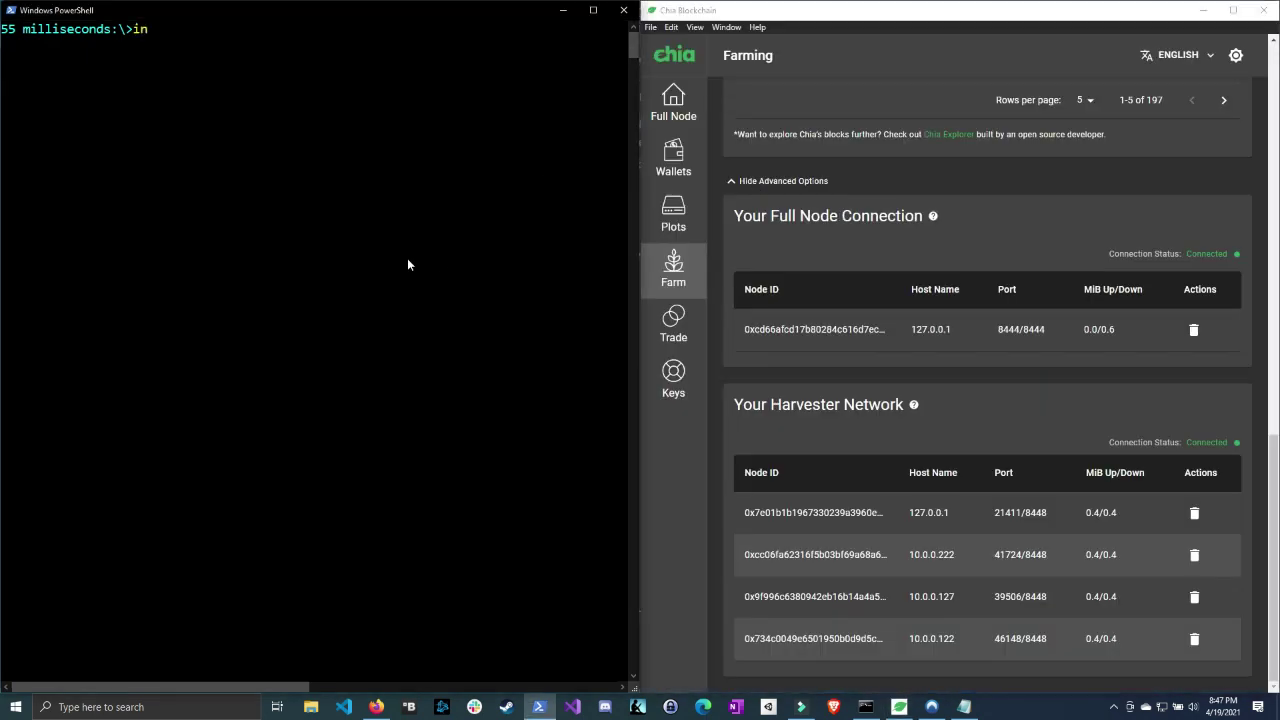
key(BackSpace)
key(BackSpace)
text(ing 10.0)
key(Return)
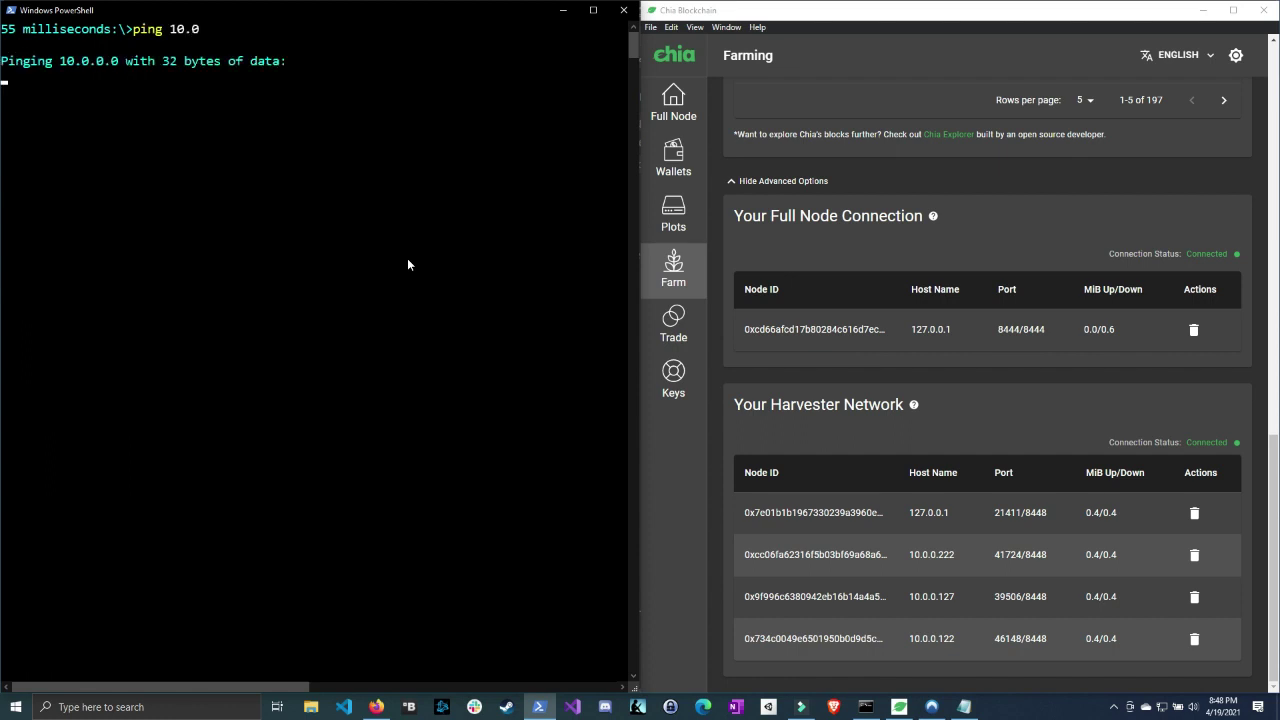
key(ctrl+c)
key(ctrl+c)
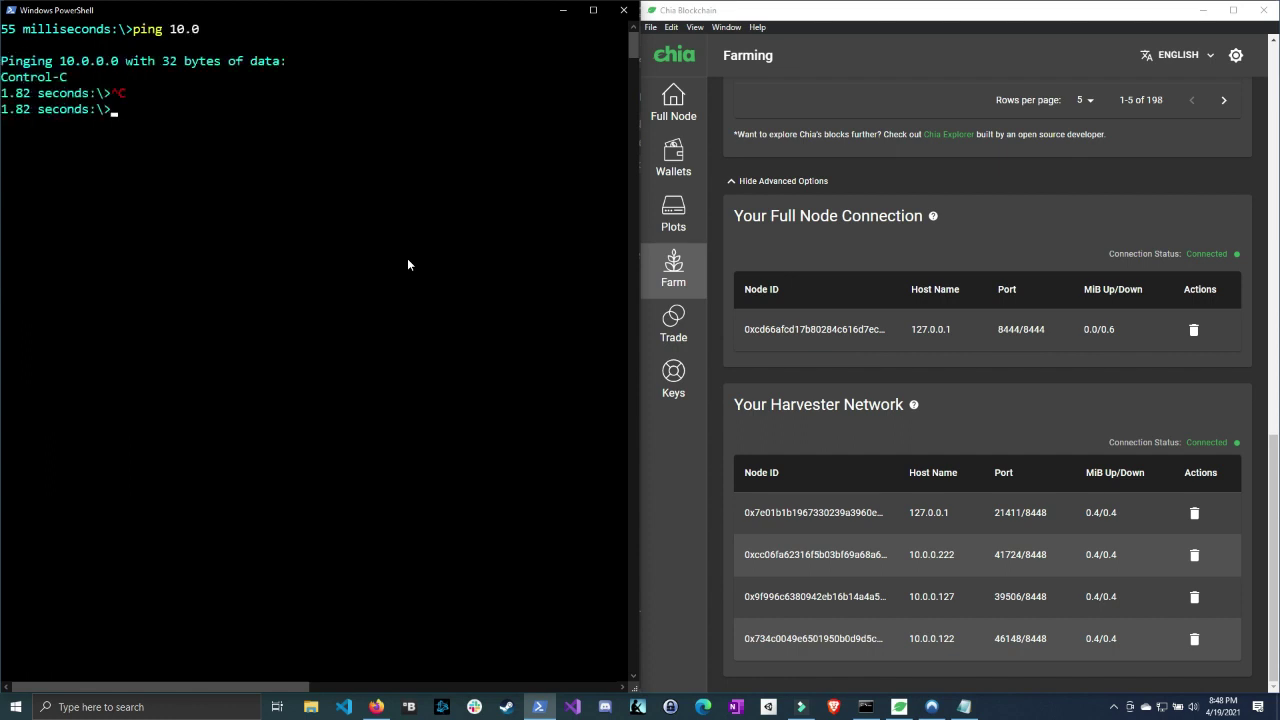
key(Up)
text(.0.23)
key(Return)
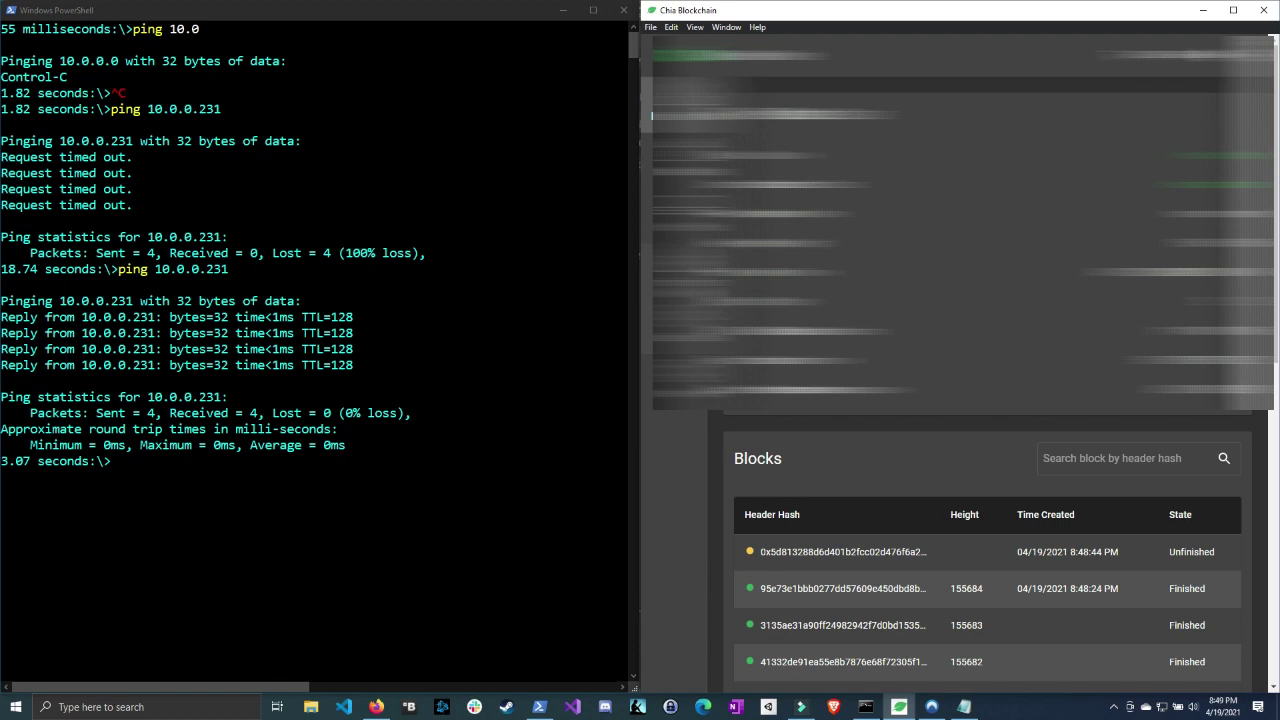
Step: Reveal the Farm page's advanced connection tables and highlight the reconnected 10.0.0.231 harvester
click(690, 275)
scroll(824, 537, down, 5)
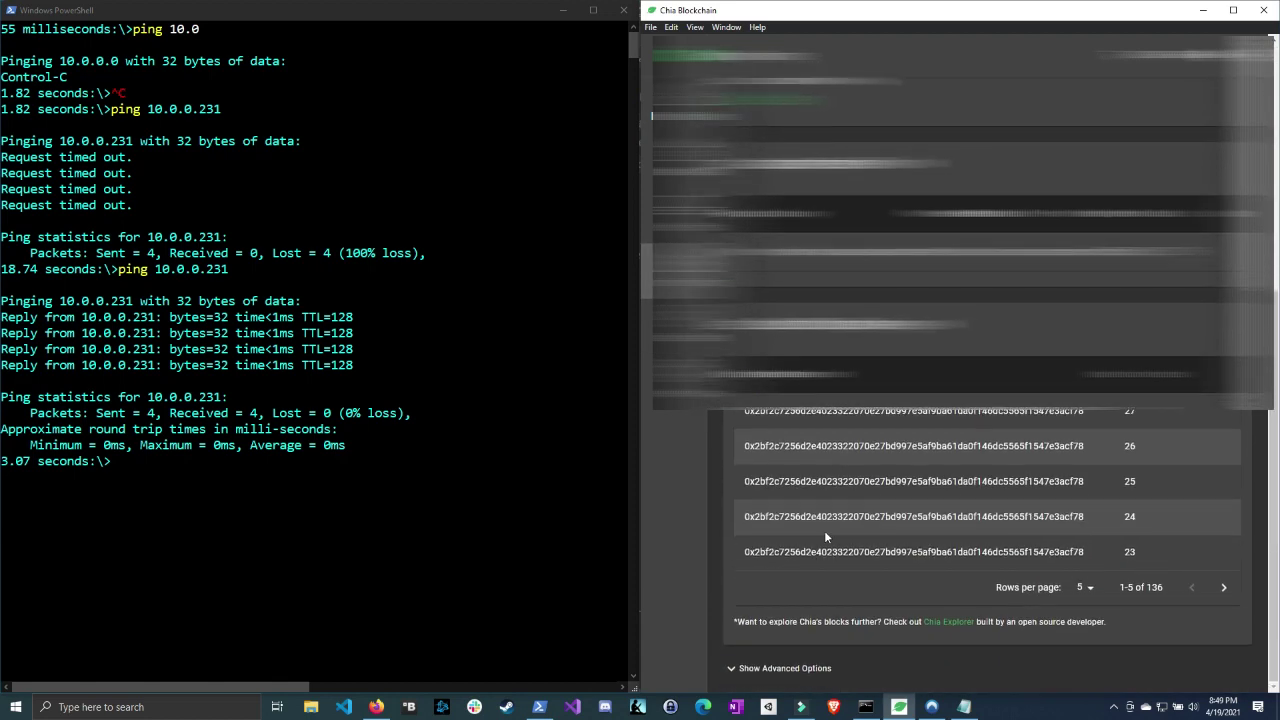
click(769, 671)
scroll(893, 498, down, 5)
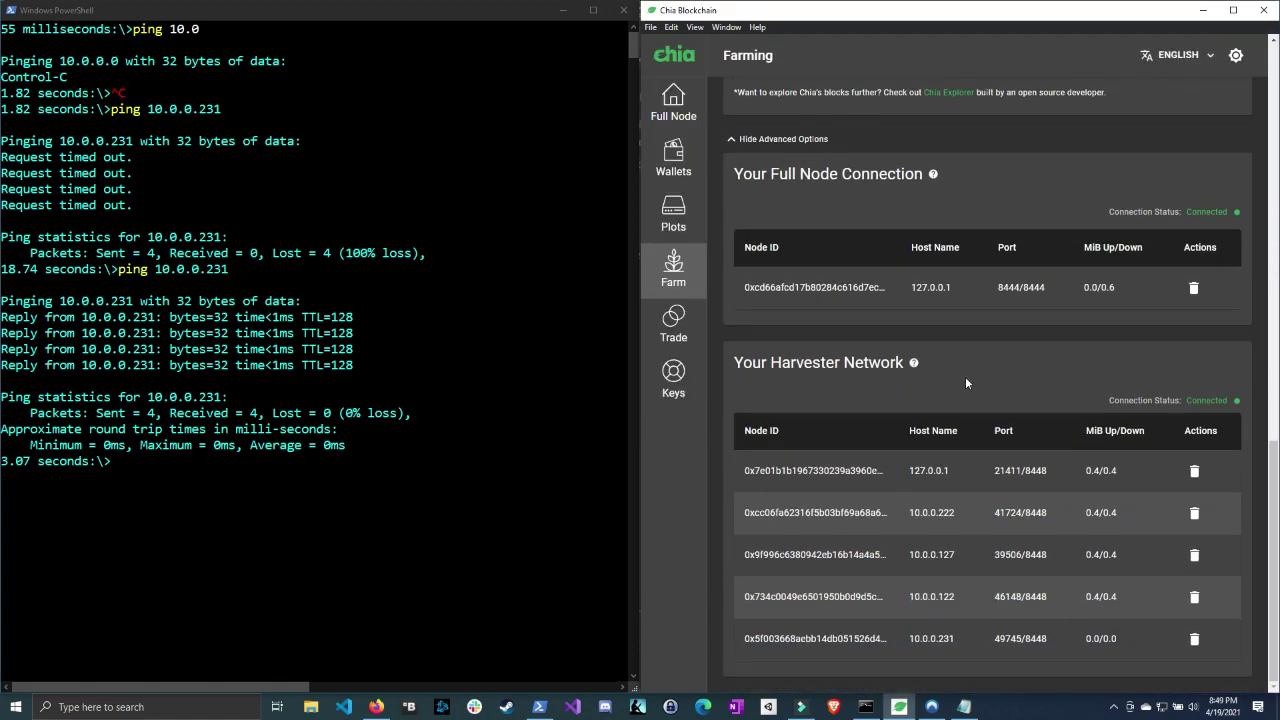
drag(911, 644, 965, 642)
Step: Highlight the Last Attempted Proof list showing new entries up to 8:49:31 PM
scroll(960, 578, up, 10)
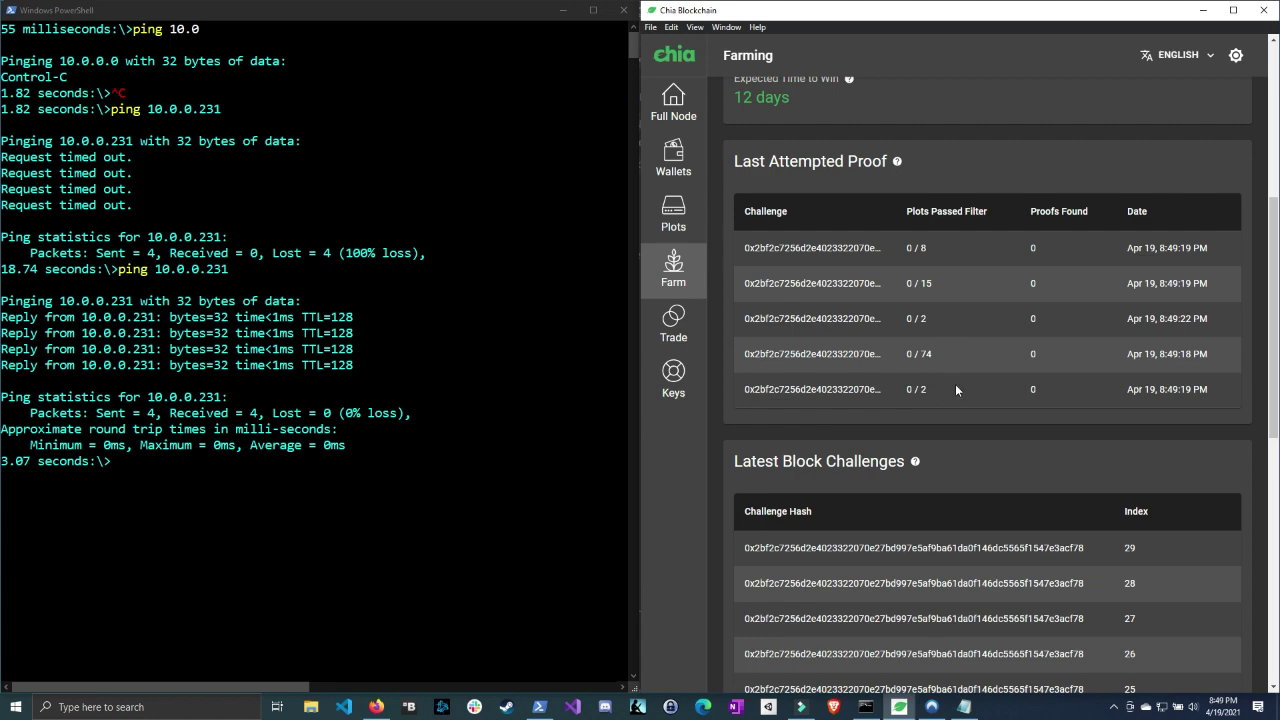
scroll(925, 346, down, 3)
scroll(925, 311, up, 2)
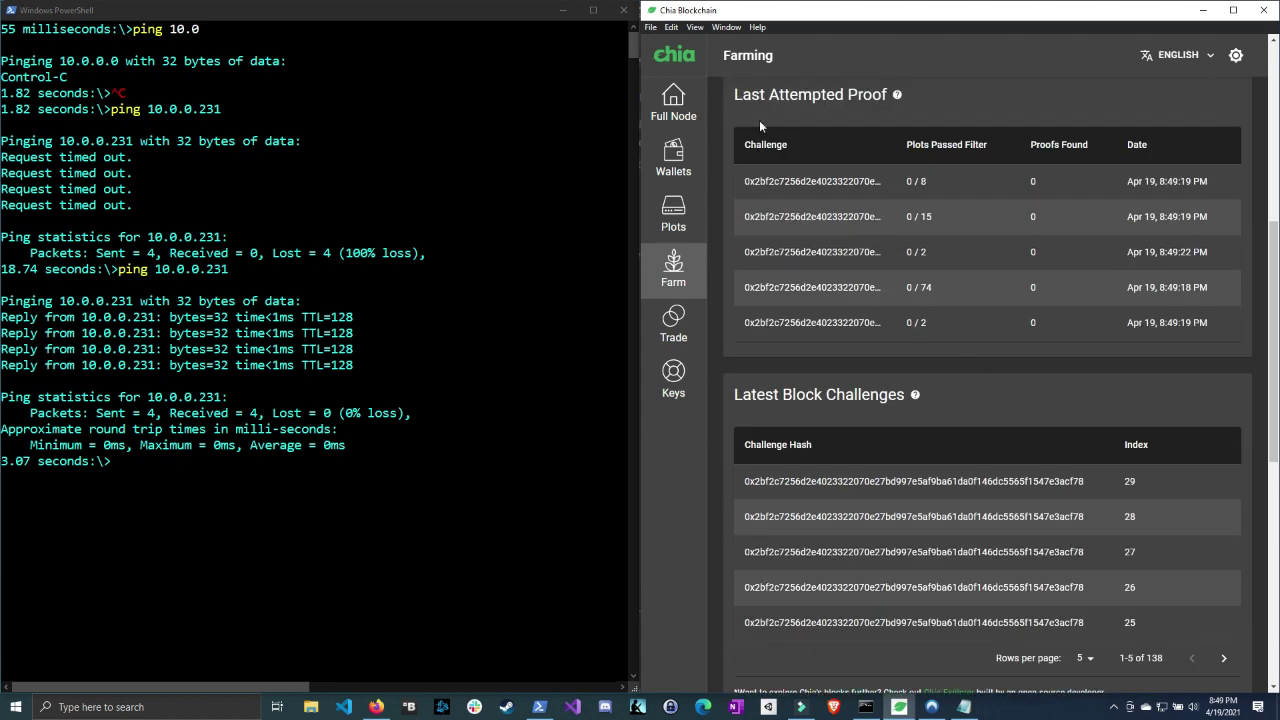
drag(735, 94, 905, 102)
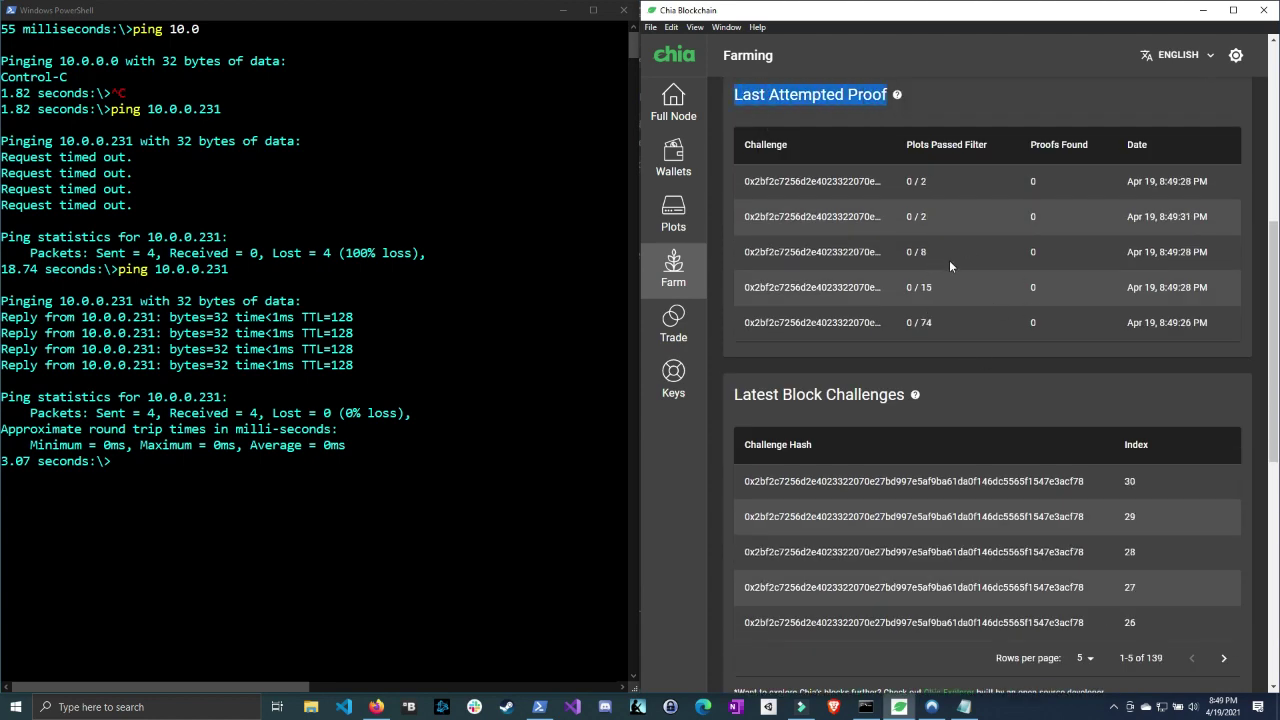